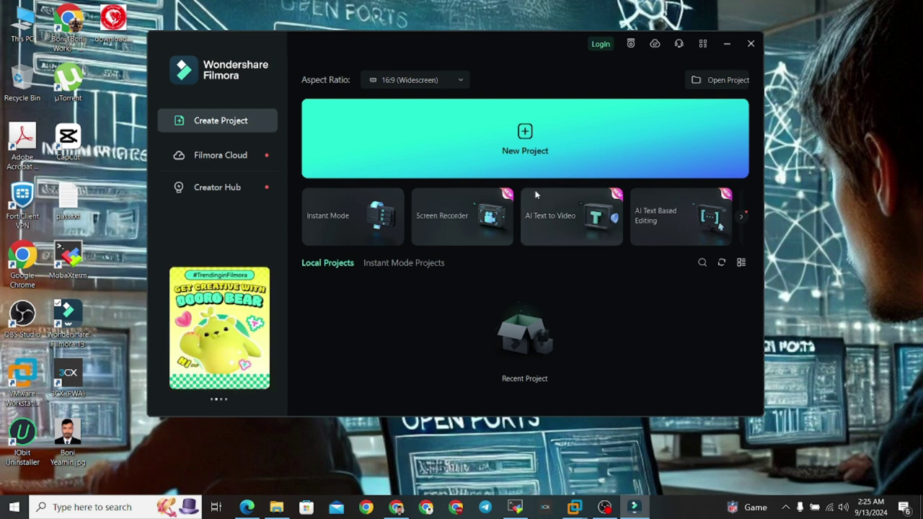
pyautogui.click(521, 137)
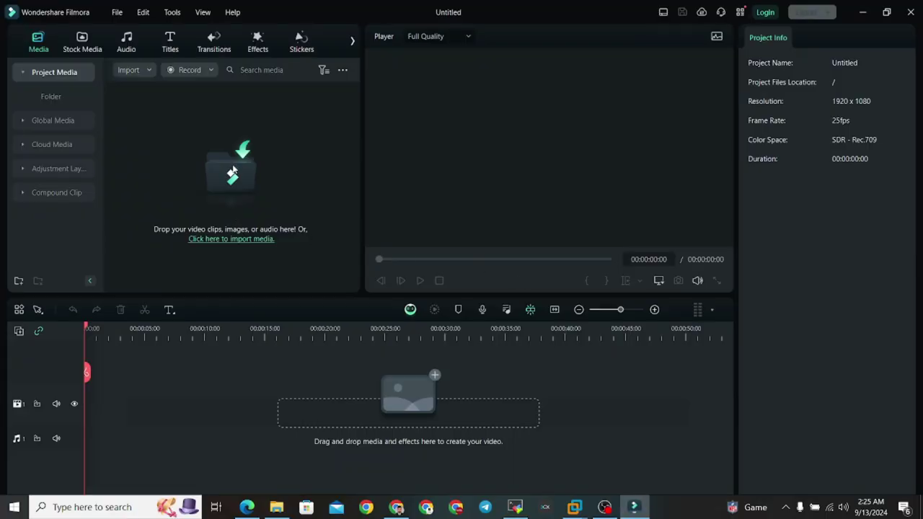
pyautogui.click(232, 169)
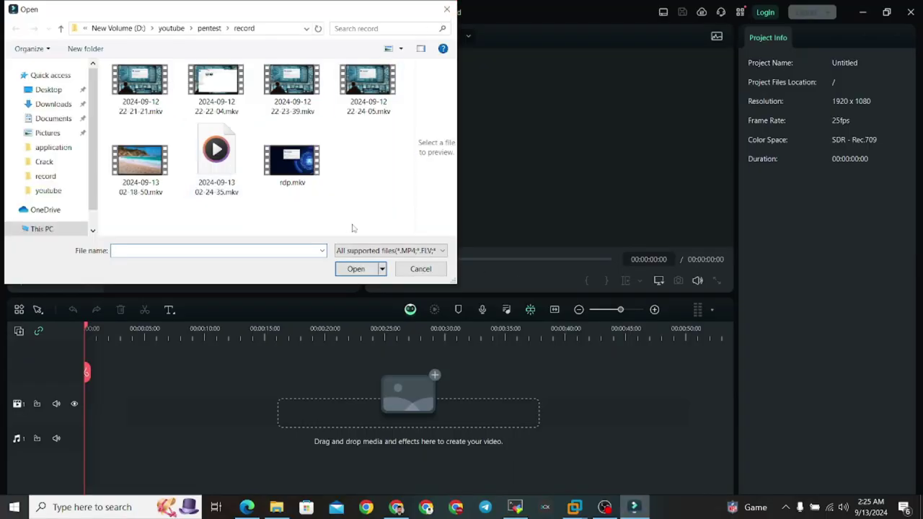
pyautogui.click(141, 180)
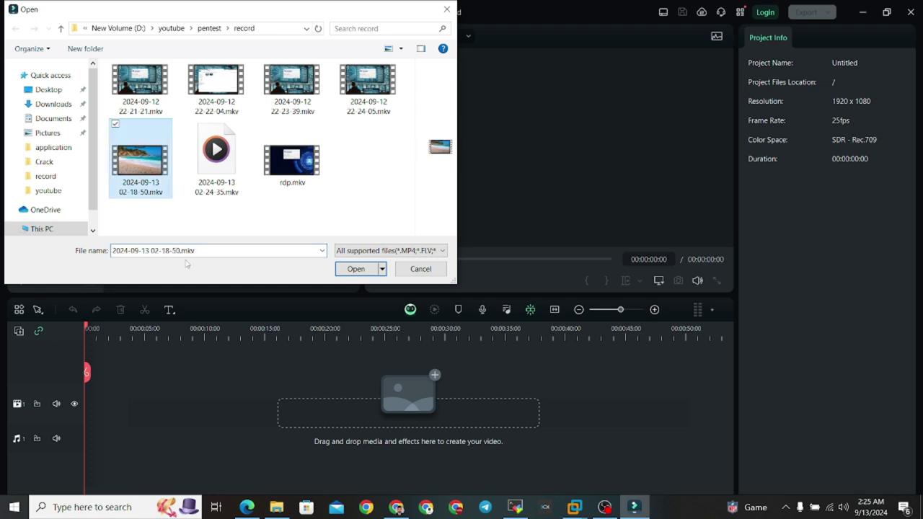
pyautogui.click(341, 272)
pyautogui.moveTo(262, 141); pyautogui.dragTo(87, 438)
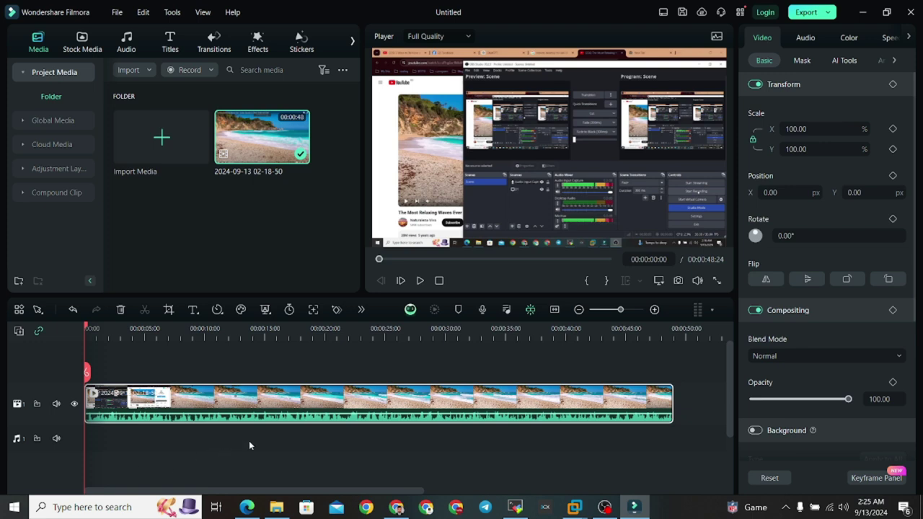
# Play the beach recording to 00:00:23:11, split it there and delete the part before the cut
pyautogui.click(420, 280)
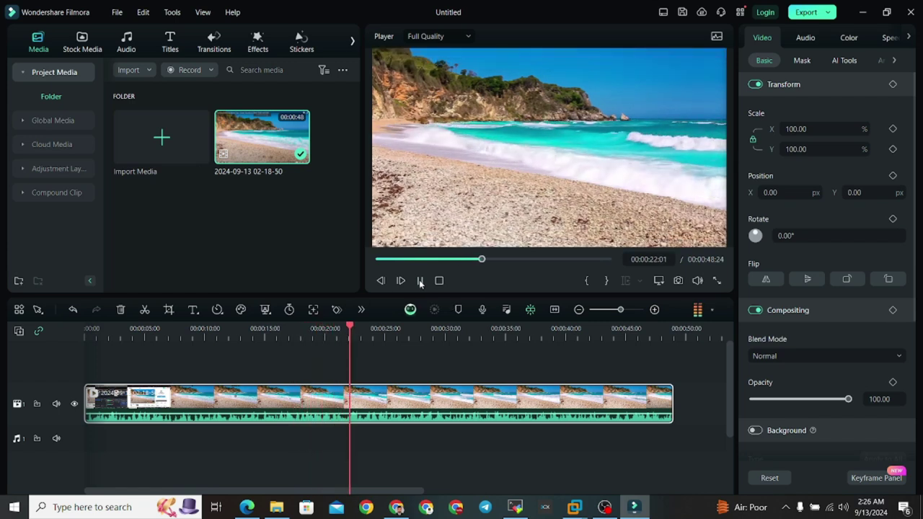
pyautogui.click(419, 282)
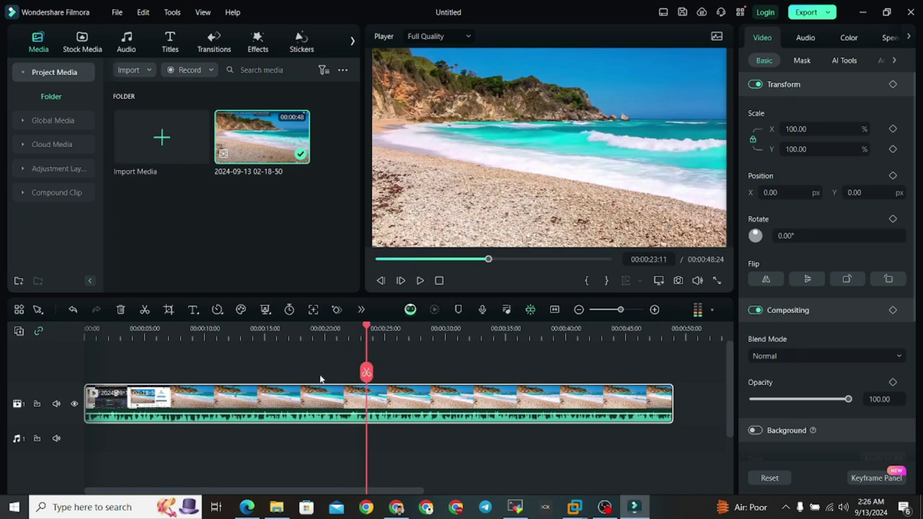
pyautogui.rightClick(298, 409)
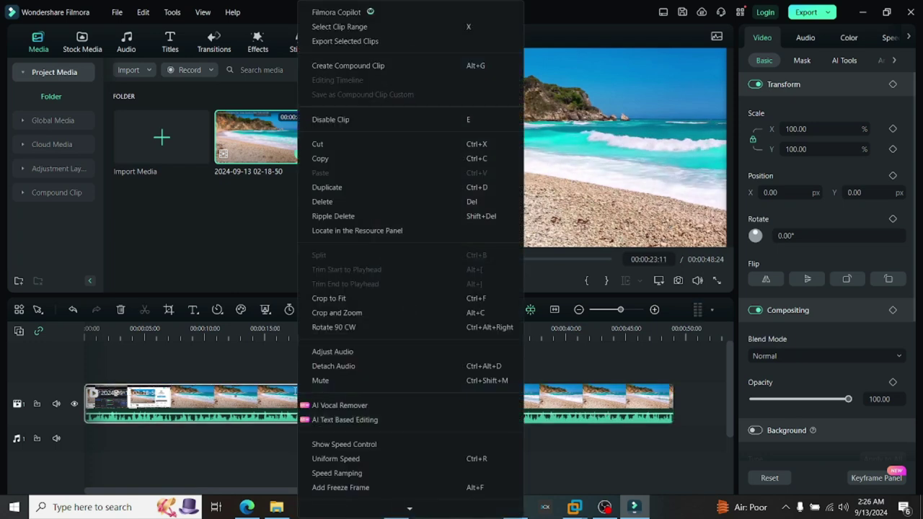
pyautogui.click(365, 202)
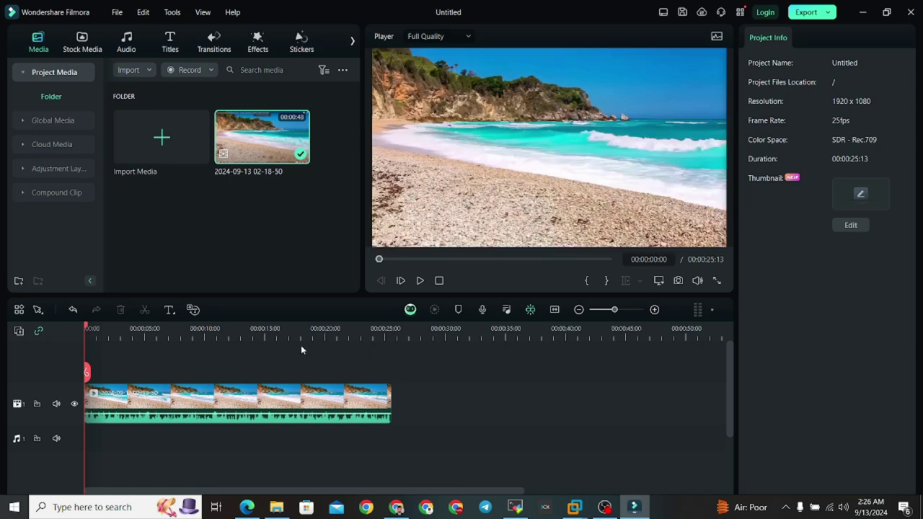
# Split the beach clip at 00:00:20:12 and delete the part after the cut
pyautogui.moveTo(87, 372); pyautogui.dragTo(329, 373)
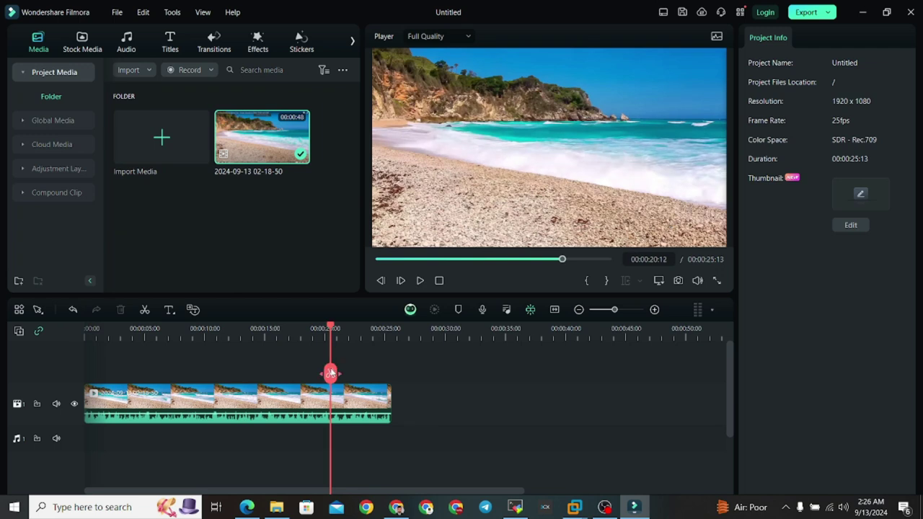
pyautogui.click(331, 373)
pyautogui.rightClick(347, 406)
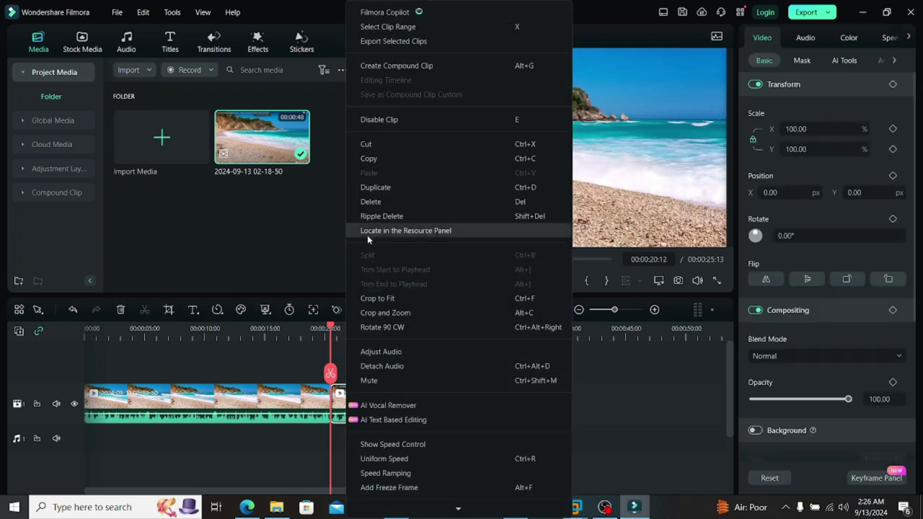
pyautogui.click(542, 200)
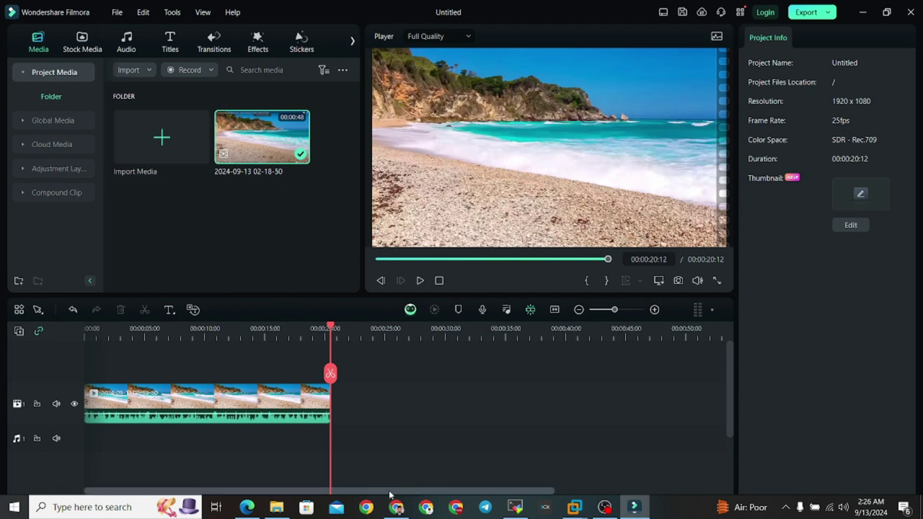
# Import the mixkit-female-reporter green-screen video from the Downloads folder into the project media
pyautogui.click(166, 166)
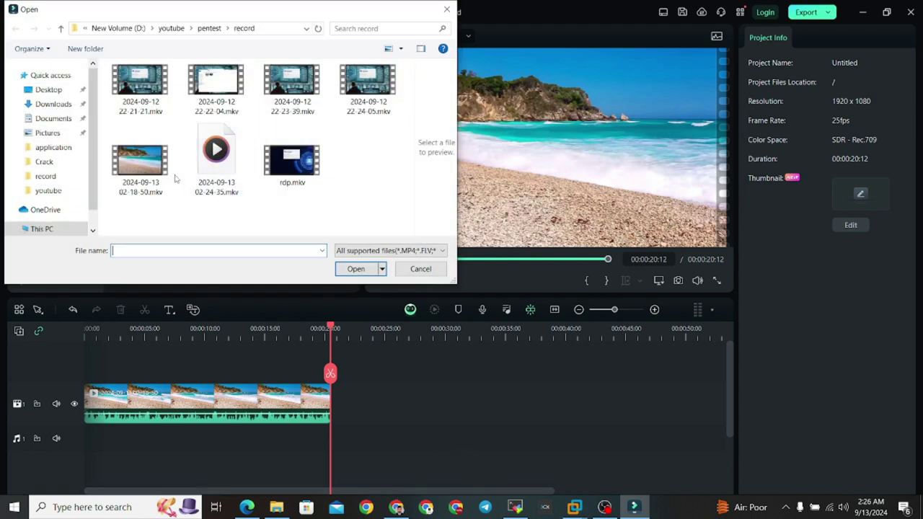
pyautogui.click(53, 104)
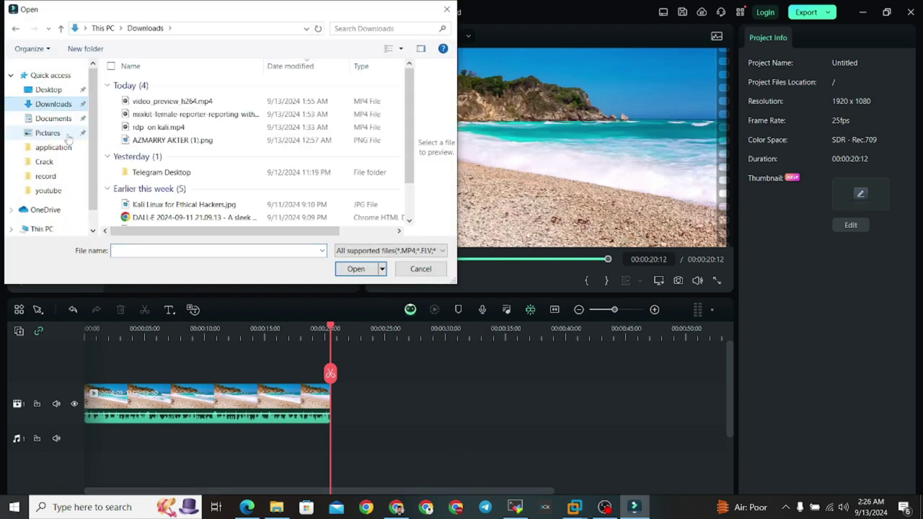
pyautogui.click(153, 102)
pyautogui.click(151, 116)
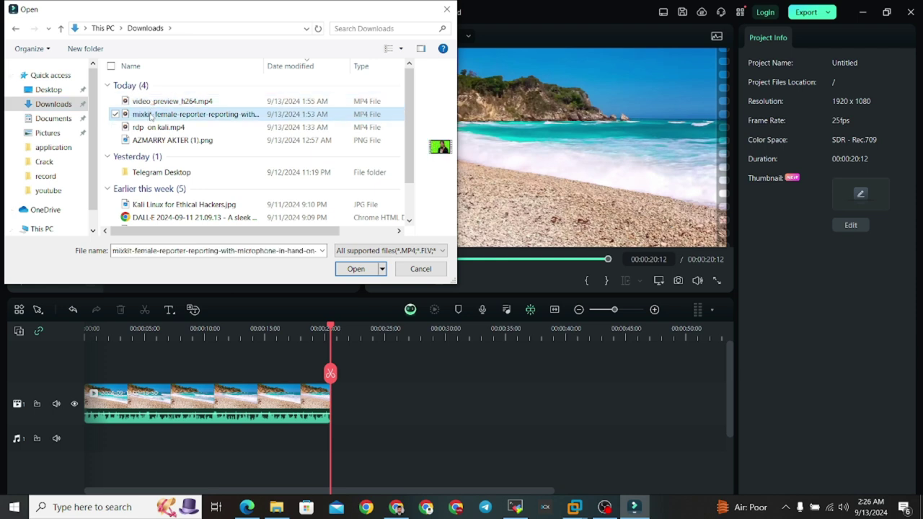
pyautogui.click(353, 267)
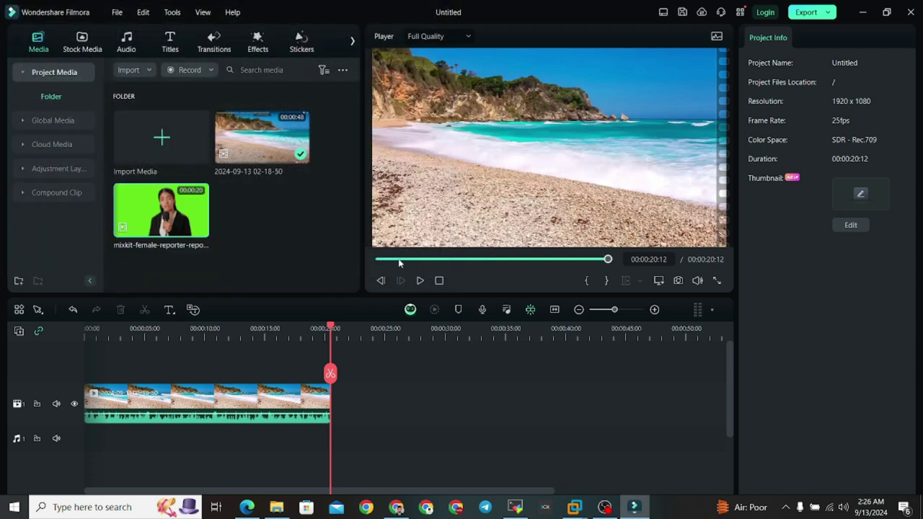
# Preview the reporter video, place it above the beach clip at the timeline's start and play back the stacked clips
pyautogui.doubleClick(162, 212)
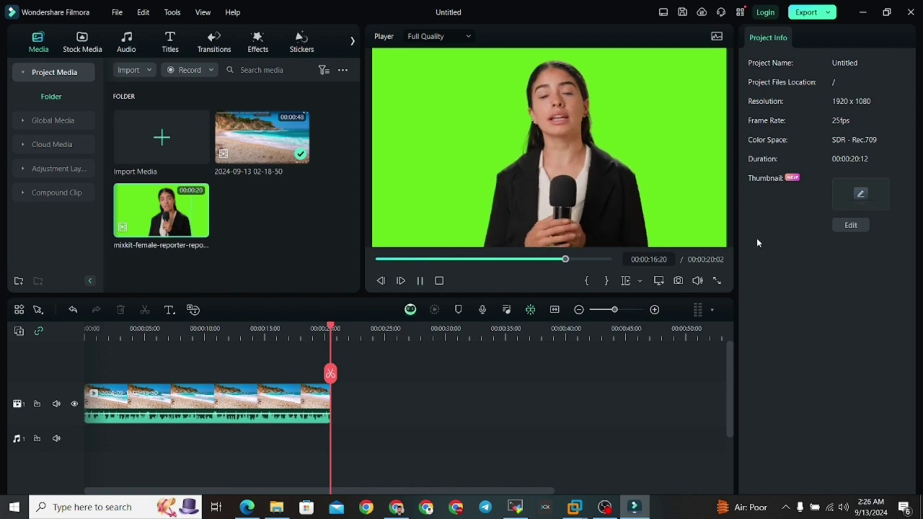
pyautogui.moveTo(188, 216); pyautogui.dragTo(98, 370)
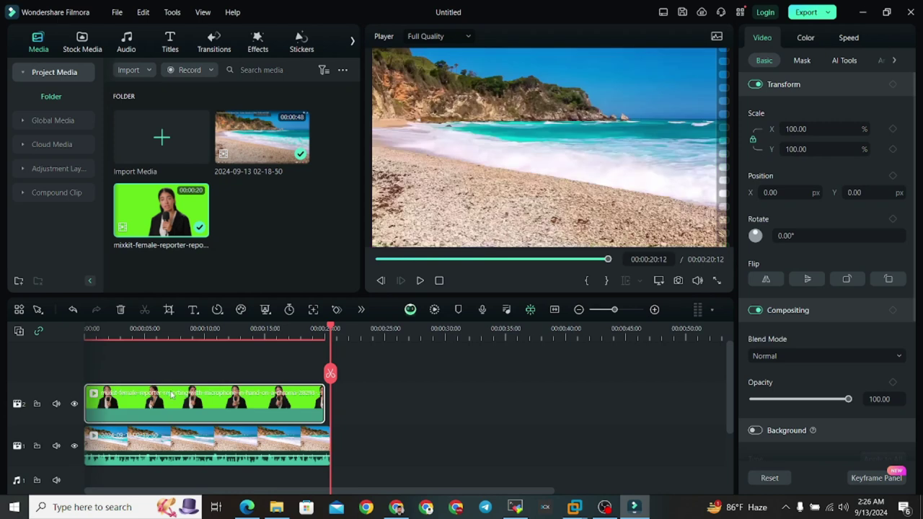
pyautogui.moveTo(336, 376); pyautogui.dragTo(55, 387)
pyautogui.click(420, 281)
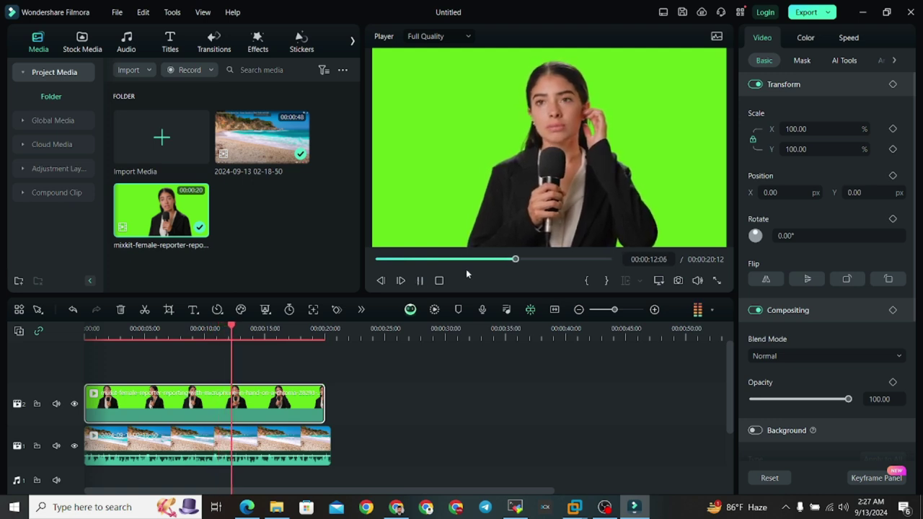
pyautogui.click(420, 281)
# Enable Chroma Key on the reporter clip to remove its green background and play the composite from the start
pyautogui.moveTo(247, 389); pyautogui.dragTo(203, 391)
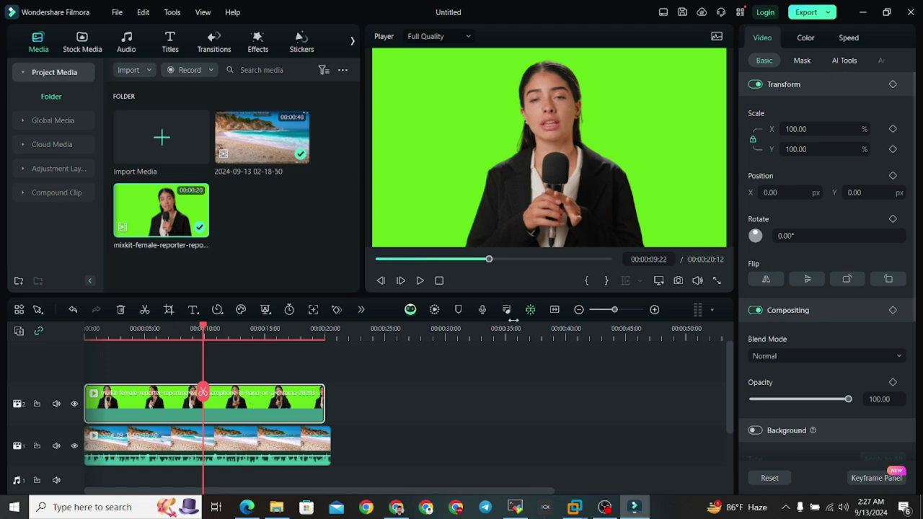
pyautogui.click(844, 60)
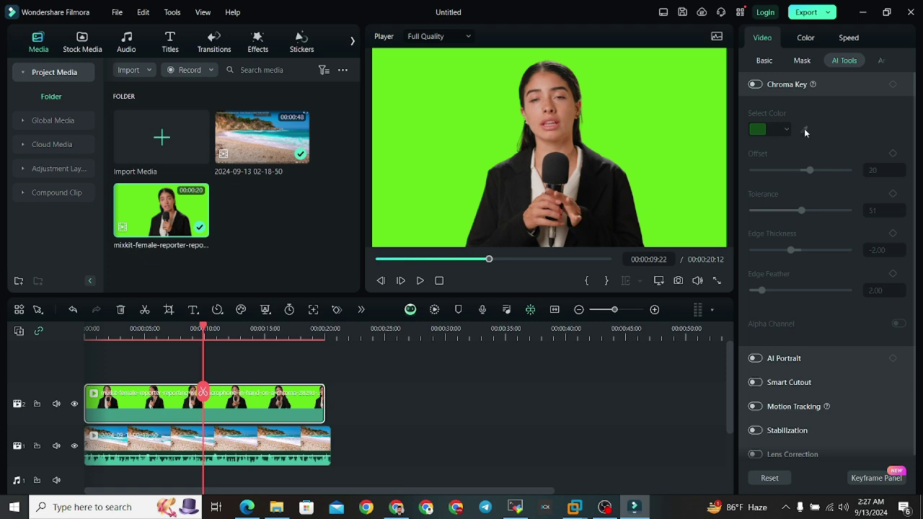
pyautogui.click(754, 85)
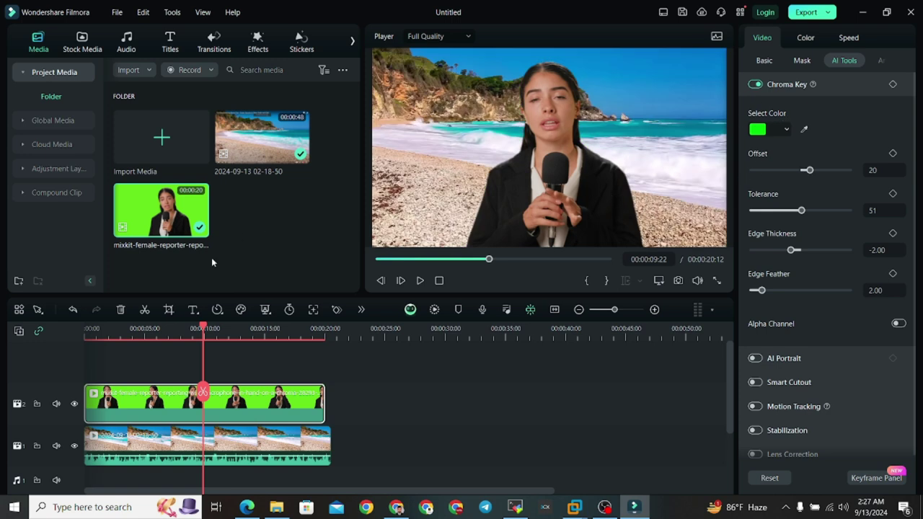
pyautogui.moveTo(202, 389); pyautogui.dragTo(85, 389)
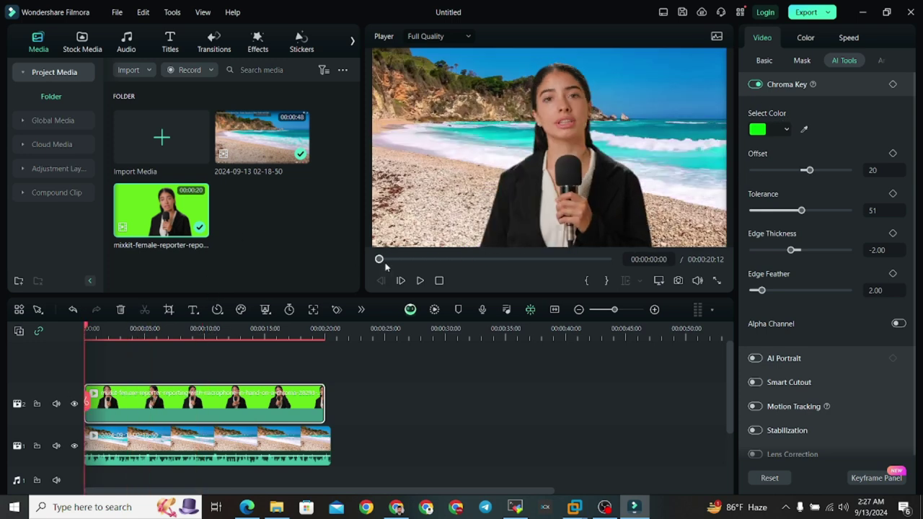
pyautogui.click(420, 281)
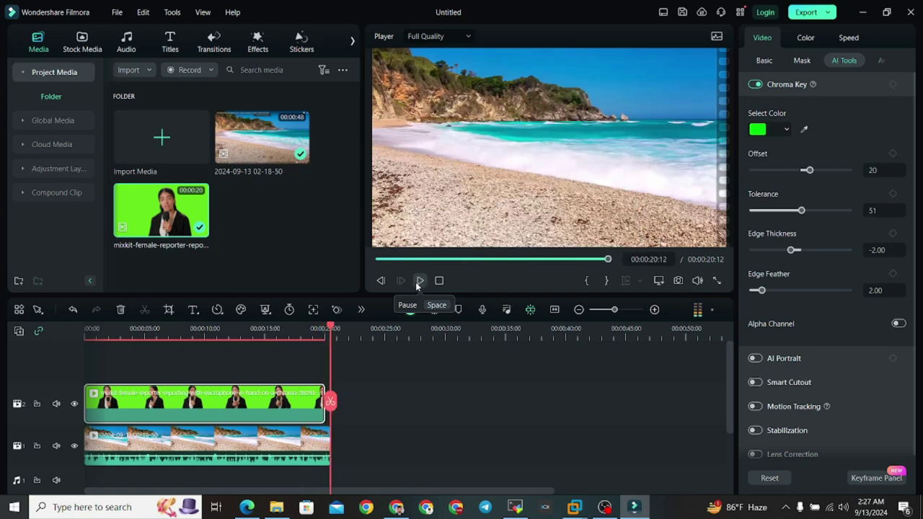
# Move the reporter clip past the end of the beach clip and split it into three pieces, with the second cut at 00:00:29:00
pyautogui.moveTo(328, 408); pyautogui.dragTo(326, 406)
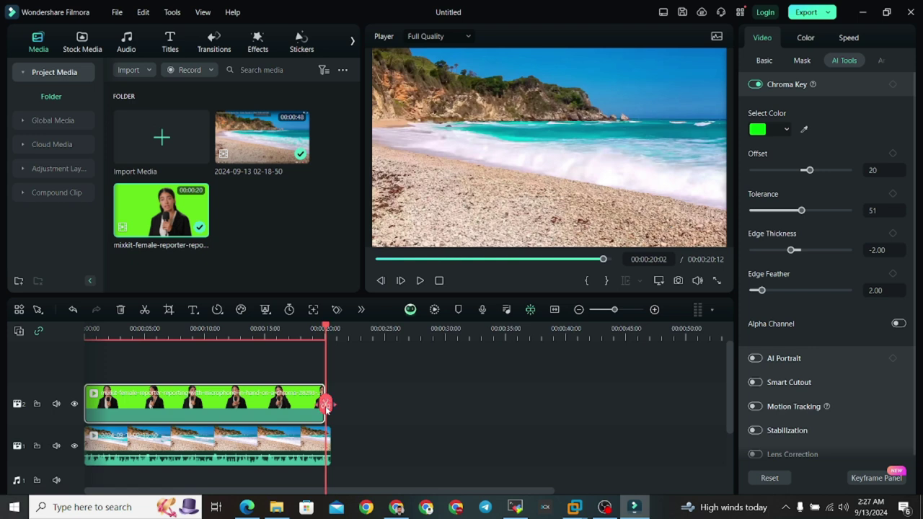
pyautogui.moveTo(263, 407); pyautogui.dragTo(522, 408)
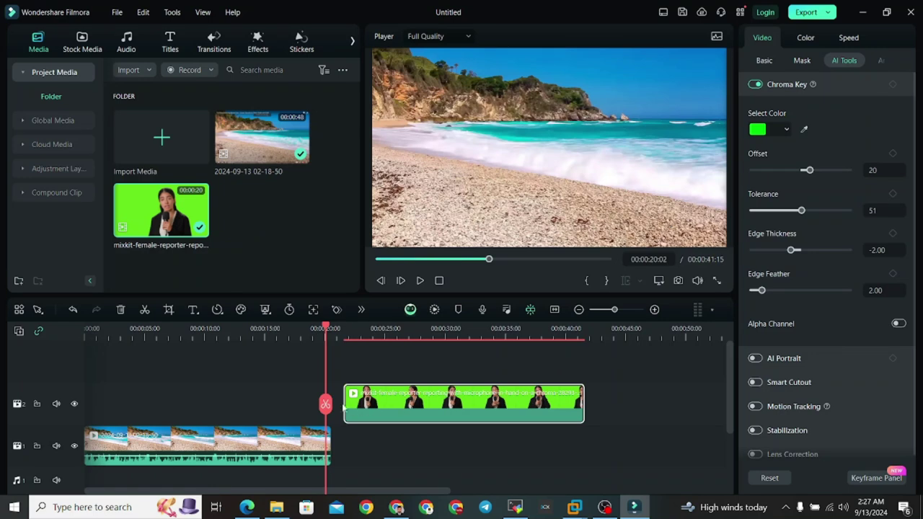
pyautogui.moveTo(330, 404); pyautogui.dragTo(433, 415)
pyautogui.click(387, 410)
pyautogui.click(434, 415)
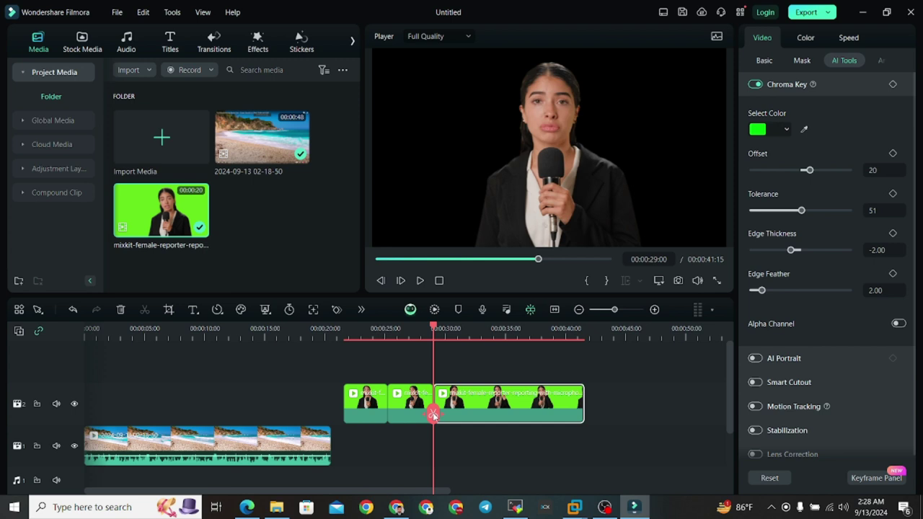
# Move the first reporter piece back to the timeline's start above the beach clip and play the result
pyautogui.moveTo(355, 414); pyautogui.dragTo(96, 415)
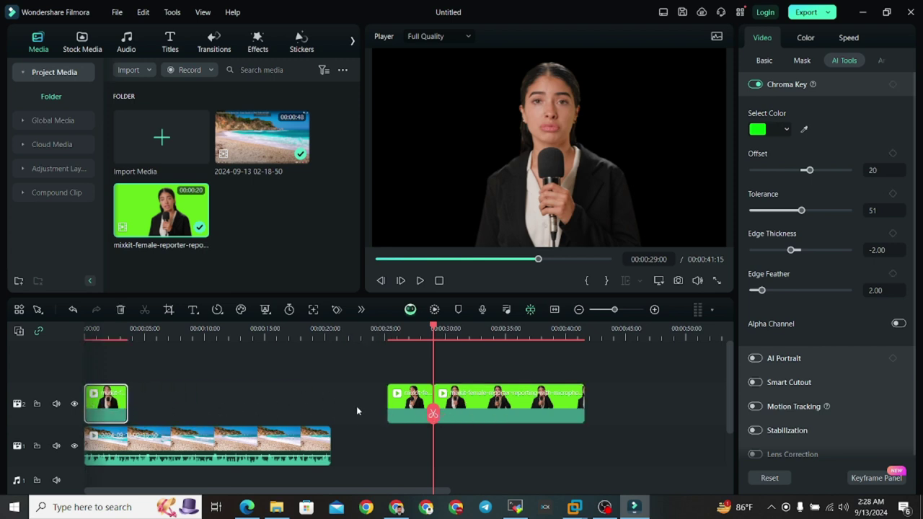
pyautogui.moveTo(433, 418); pyautogui.dragTo(75, 414)
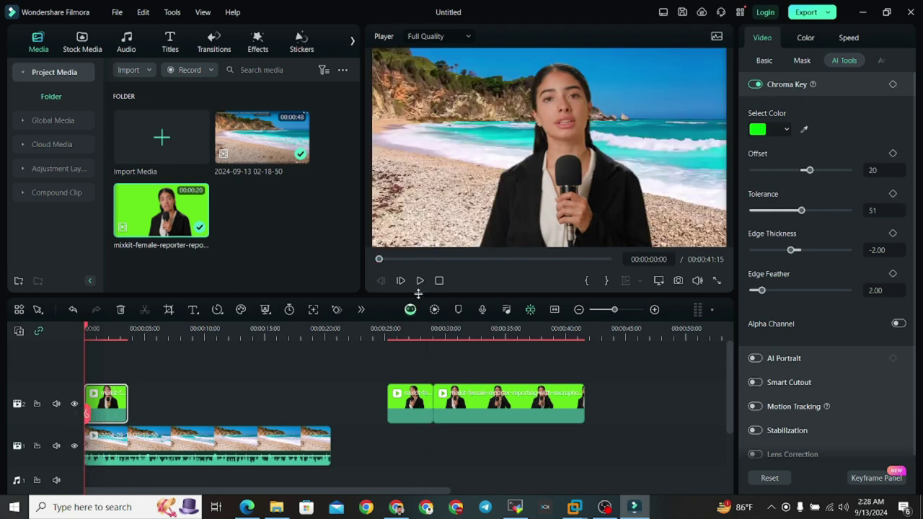
pyautogui.click(420, 284)
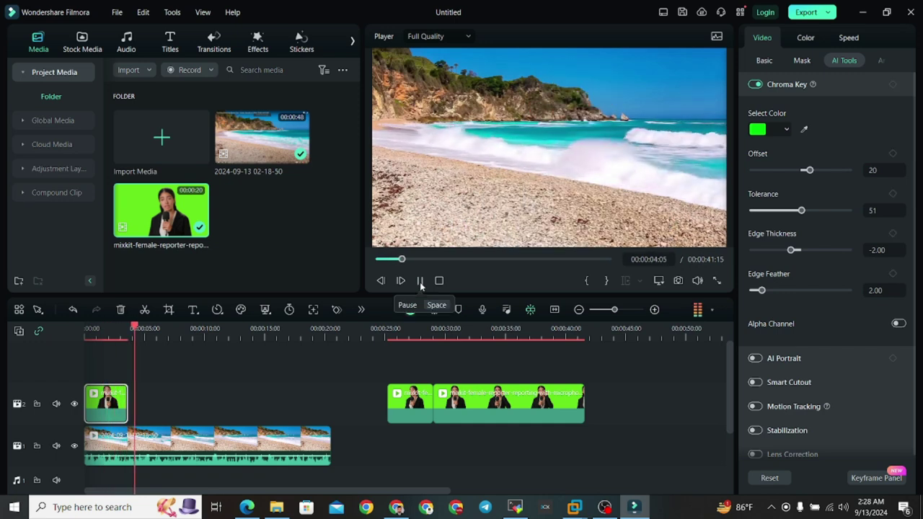
pyautogui.click(421, 283)
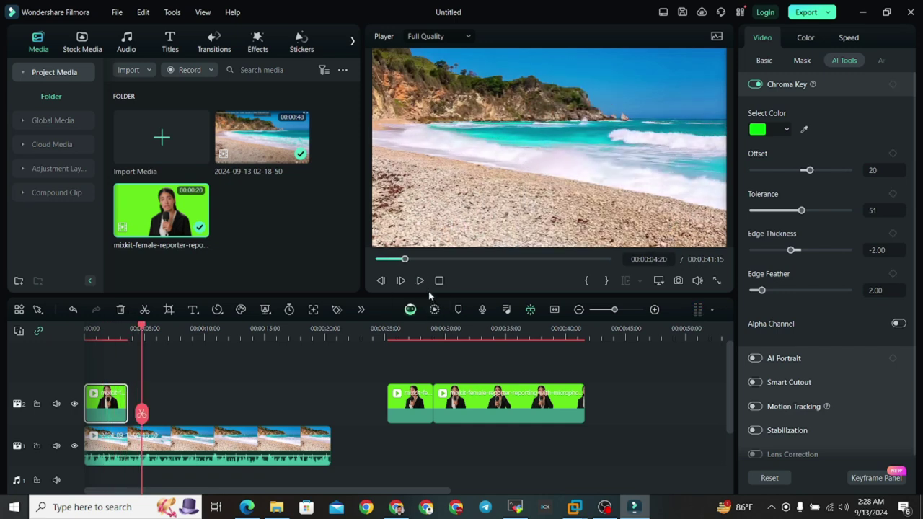
# Undo the reporter clip's splits and moves
pyautogui.hotkey('ctrl', 'z')
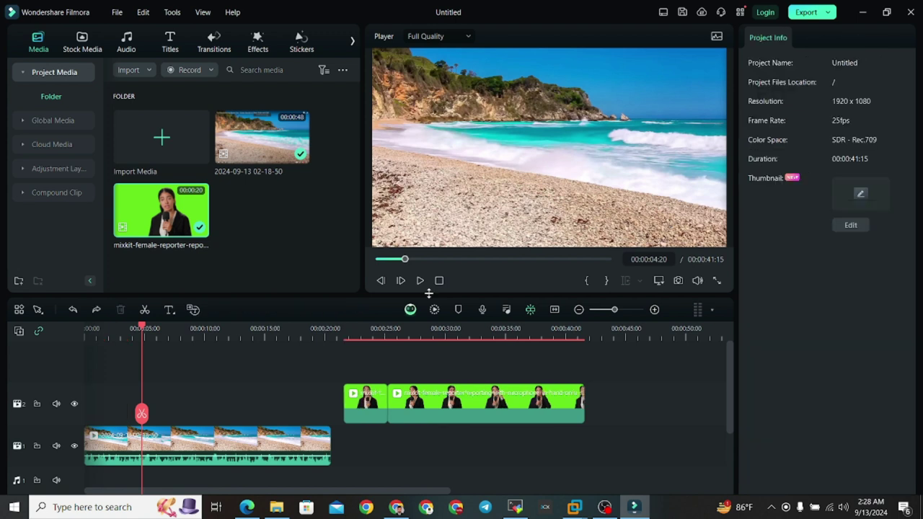
pyautogui.hotkey('ctrl', 'y')
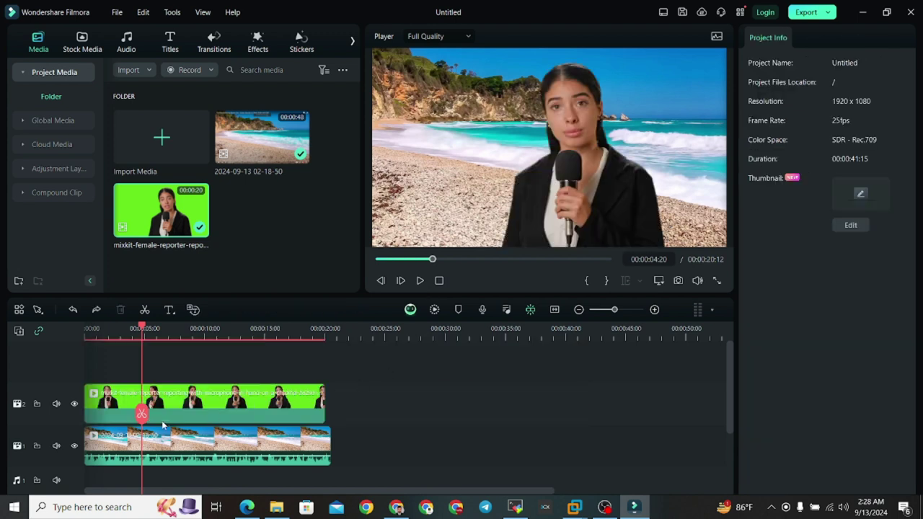
# Split both the reporter and beach clips at 00:00:19:18 and delete the leftover end pieces
pyautogui.moveTo(147, 417); pyautogui.dragTo(321, 418)
pyautogui.click(324, 436)
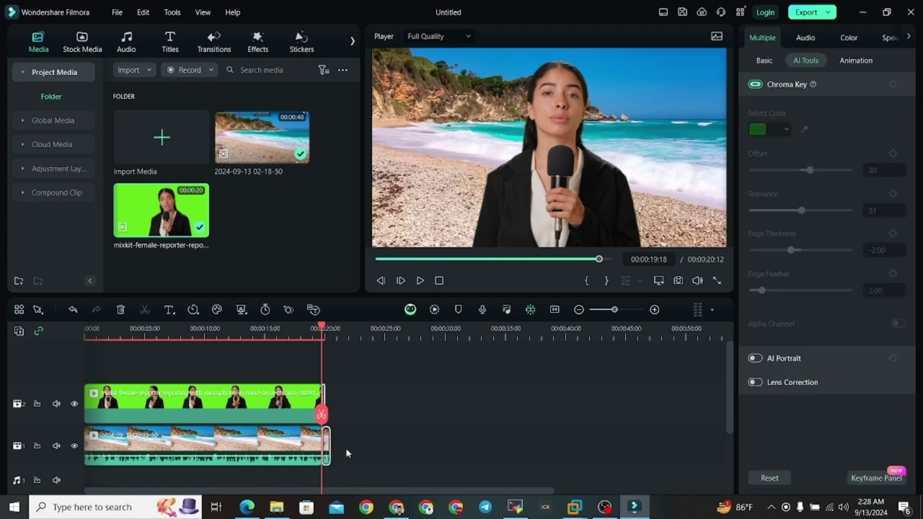
pyautogui.moveTo(326, 448); pyautogui.dragTo(375, 448)
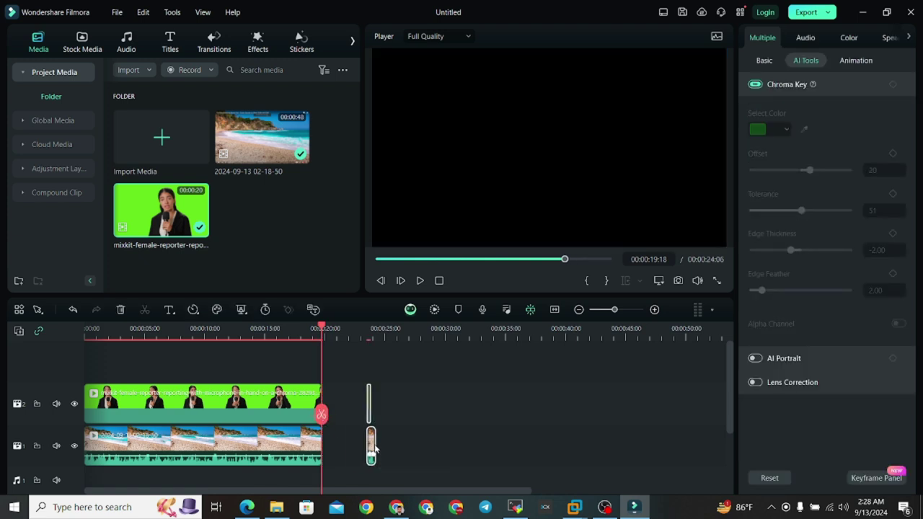
pyautogui.rightClick(371, 447)
pyautogui.click(418, 190)
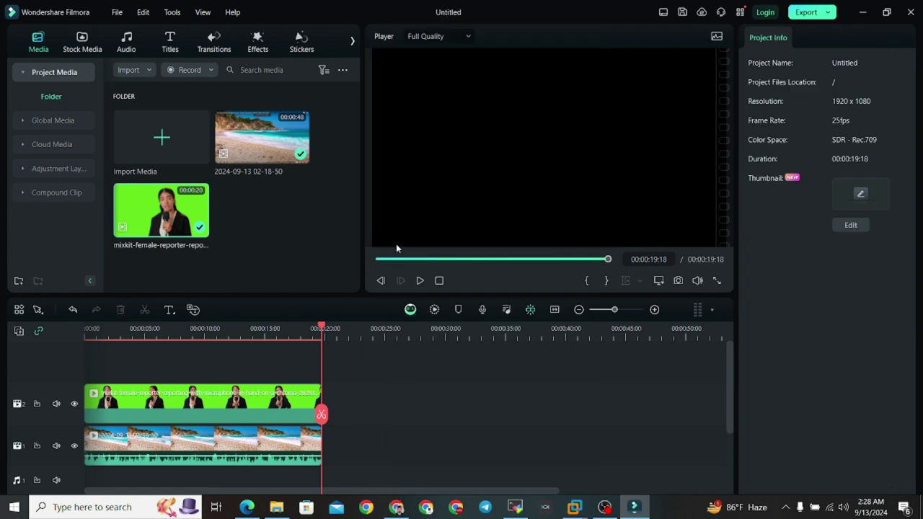
# Return the playhead to the start and export the project locally as an MP4 named demo video
pyautogui.press('Home')
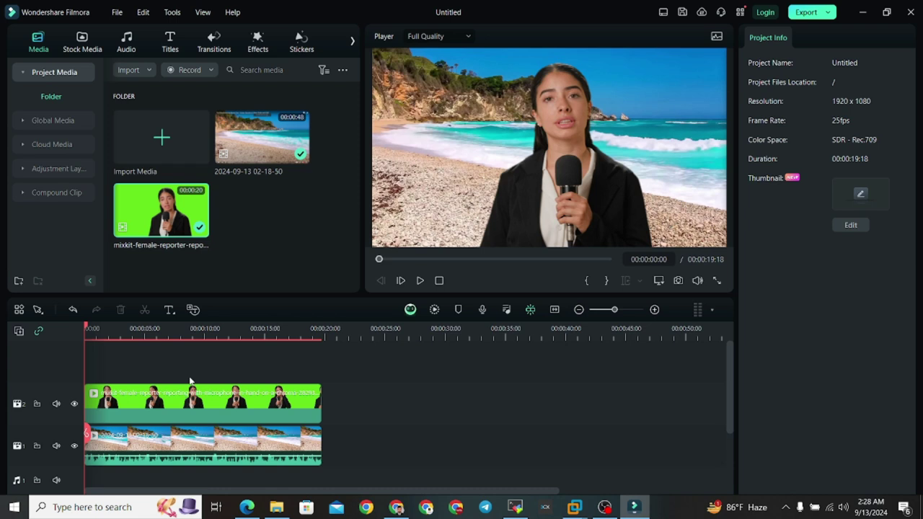
pyautogui.click(817, 17)
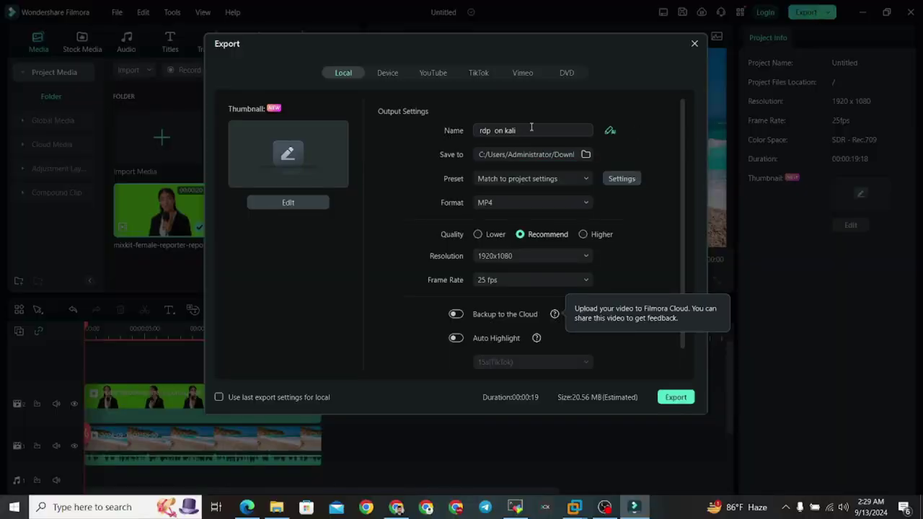
pyautogui.moveTo(531, 128); pyautogui.dragTo(445, 128)
pyautogui.moveTo(523, 131); pyautogui.dragTo(453, 130)
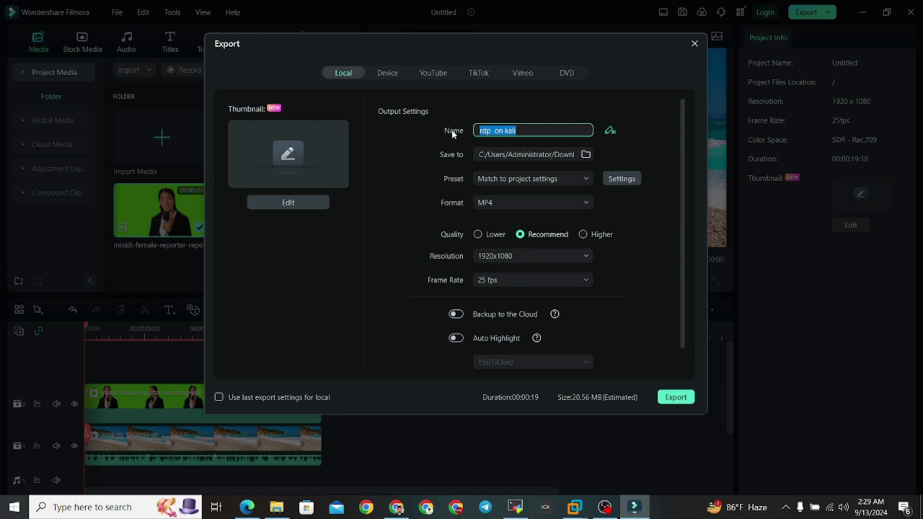
pyautogui.press('BackSpace')
pyautogui.click(675, 399)
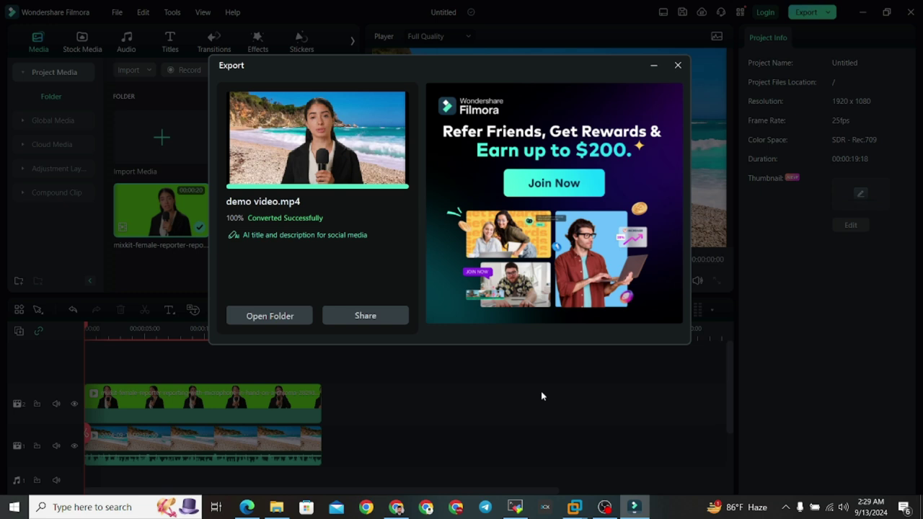
# Open the export folder, play demo video.mp4 to check the result, and close the player and folder
pyautogui.click(248, 316)
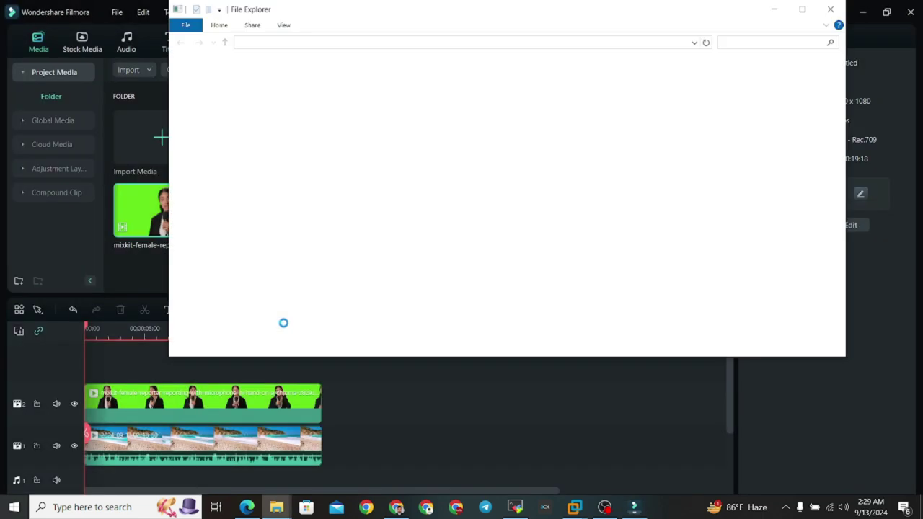
pyautogui.doubleClick(318, 95)
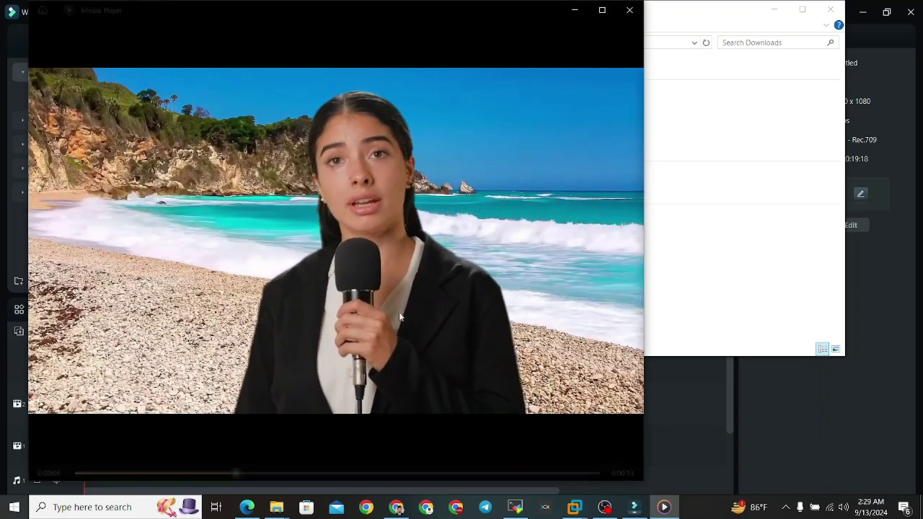
pyautogui.click(336, 456)
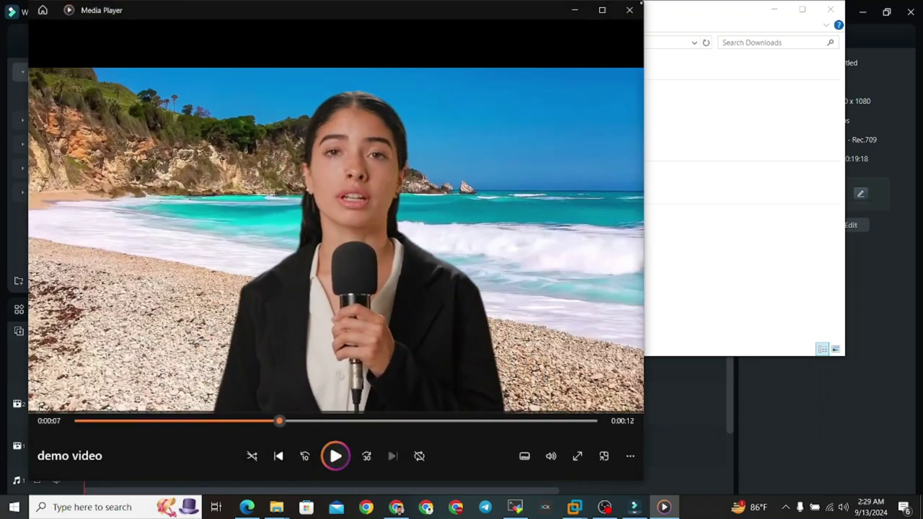
pyautogui.click(628, 13)
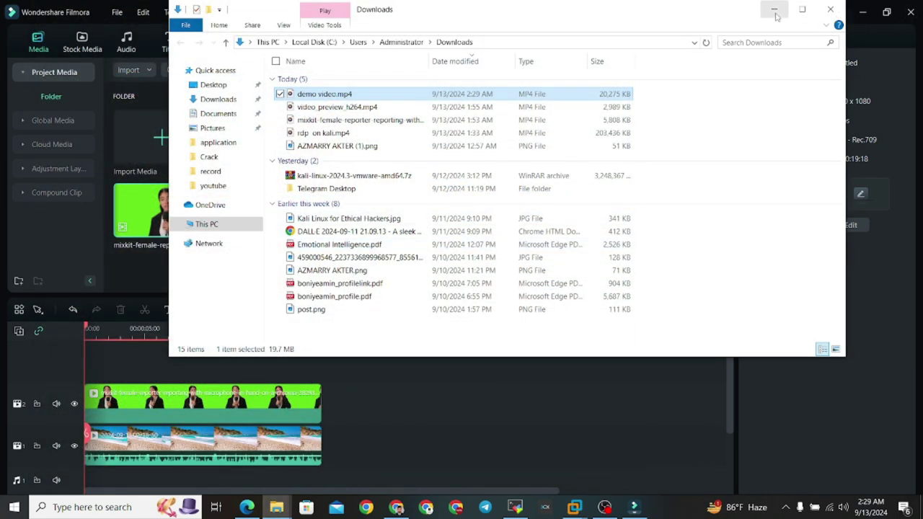
pyautogui.click(829, 10)
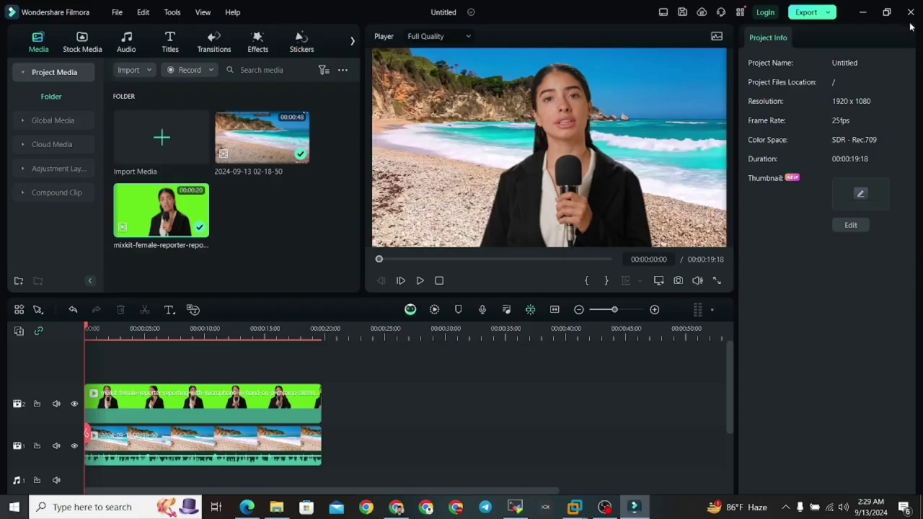
# Close the finished project without saving it and bring up a new empty project
pyautogui.click(910, 12)
pyautogui.click(566, 260)
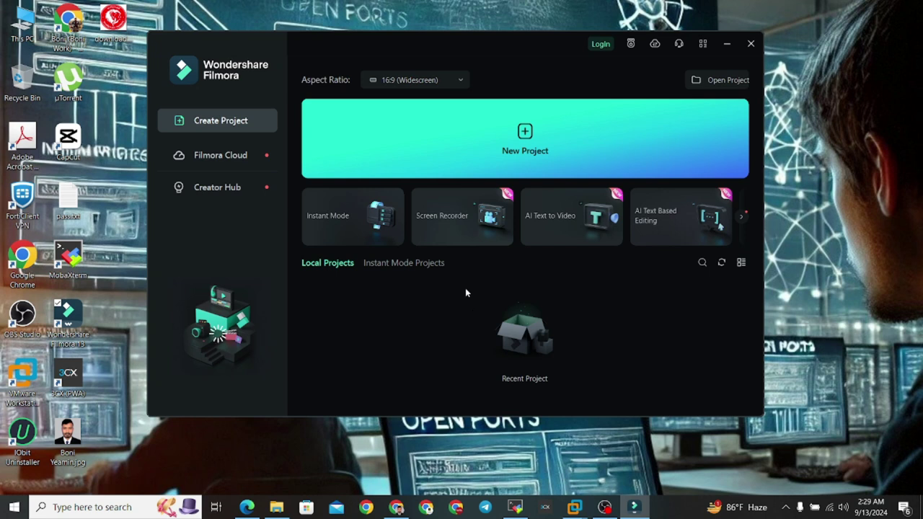
pyautogui.click(751, 43)
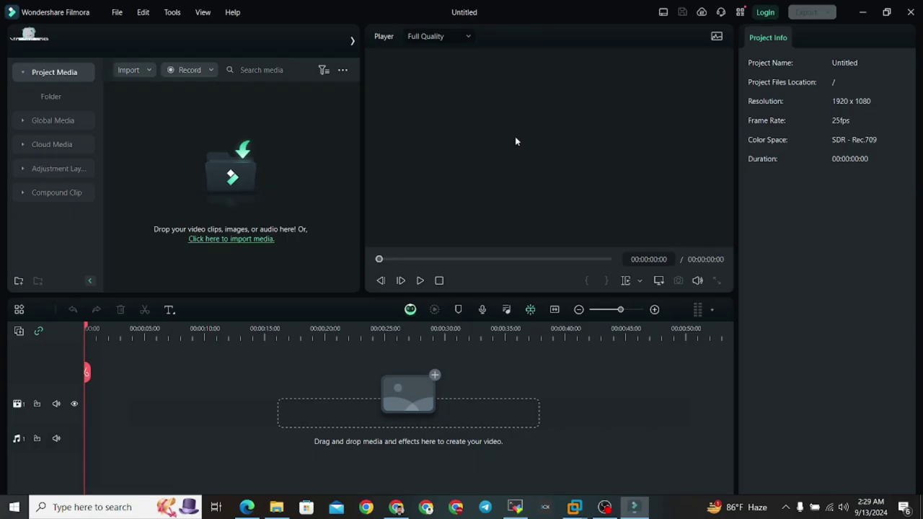
# Import demo video.mp4 from the Downloads folder into the project media
pyautogui.click(243, 166)
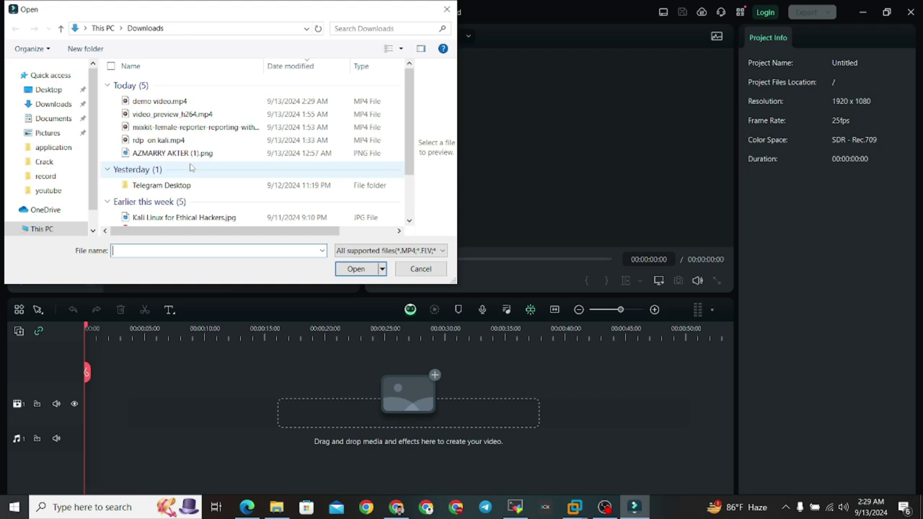
pyautogui.click(150, 102)
pyautogui.click(355, 269)
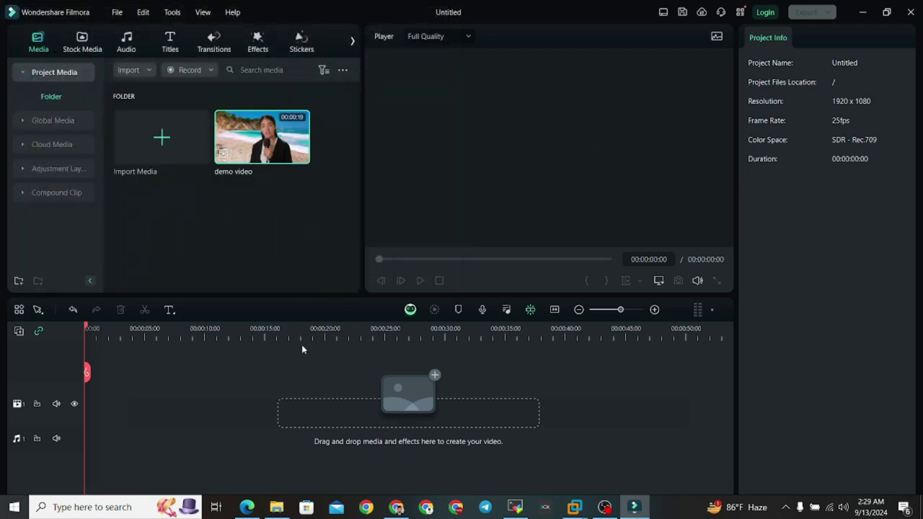
# Open the imported demo video in Auto Reframe and analyze it with a 9:16 aspect ratio
pyautogui.rightClick(247, 148)
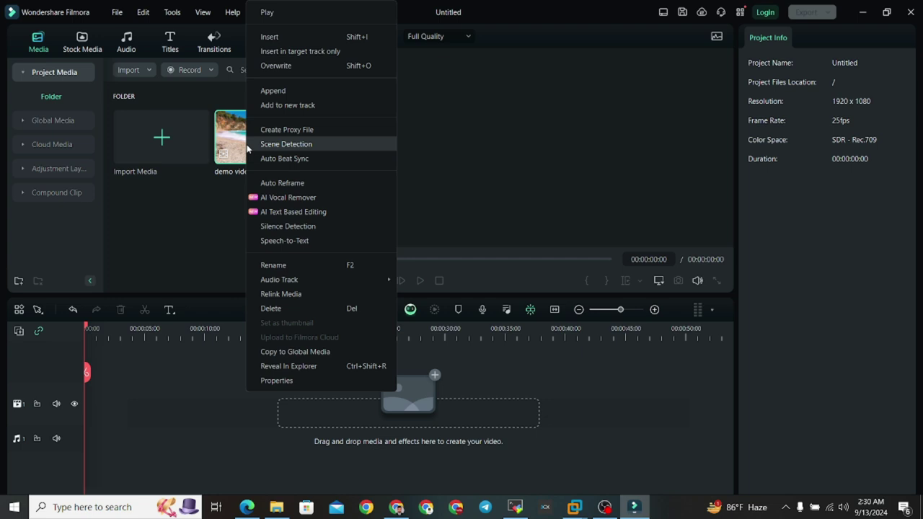
pyautogui.click(288, 183)
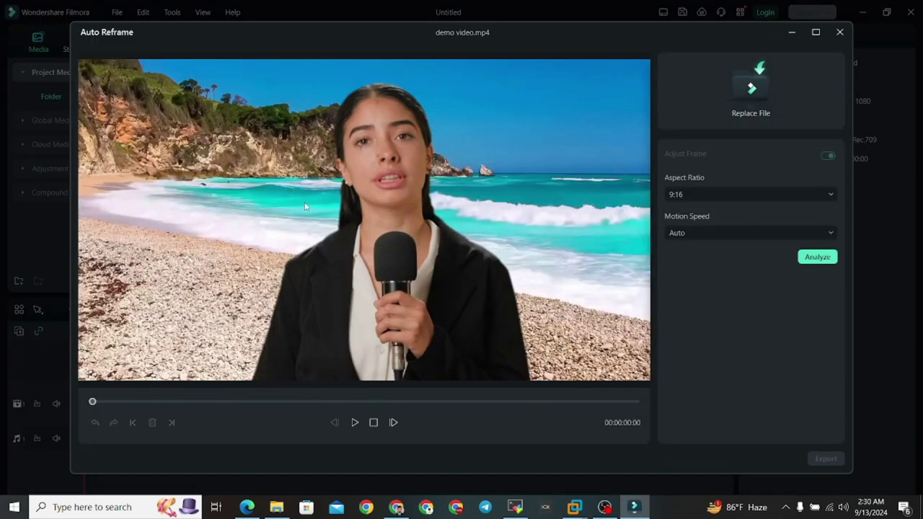
pyautogui.click(736, 193)
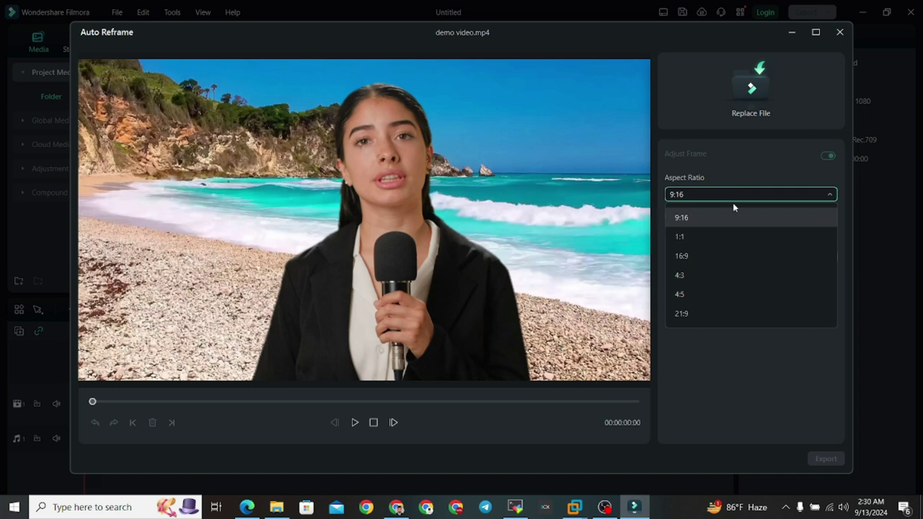
pyautogui.click(714, 218)
pyautogui.click(816, 257)
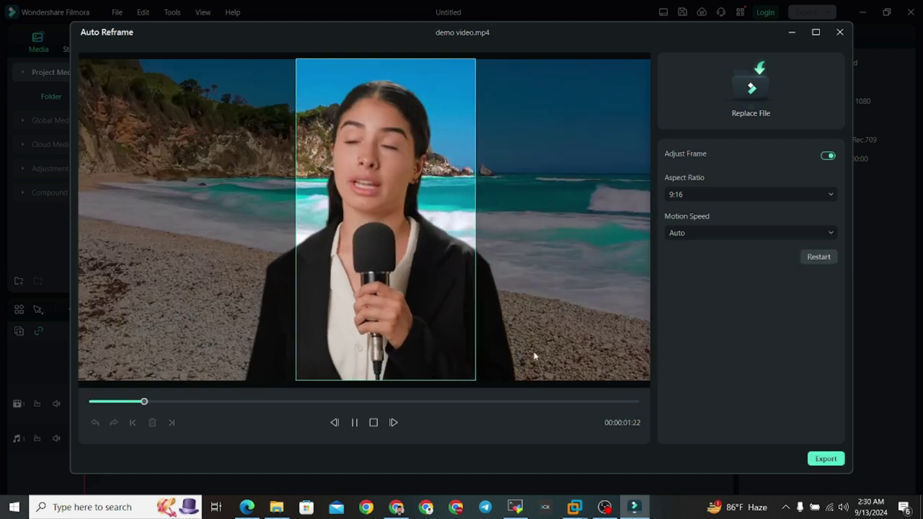
# Pause the reframed video at 00:00:03:04 and reposition the crop frame so it centres on the reporter
pyautogui.click(367, 278)
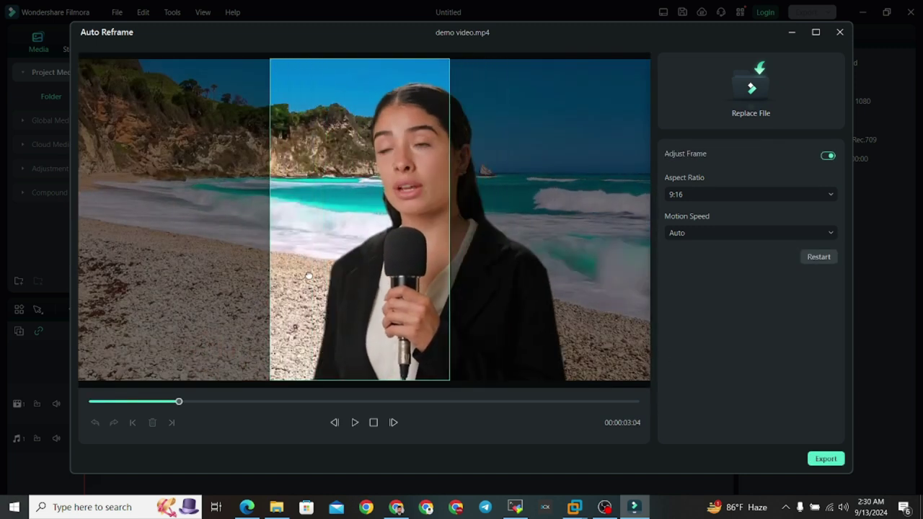
pyautogui.click(360, 278)
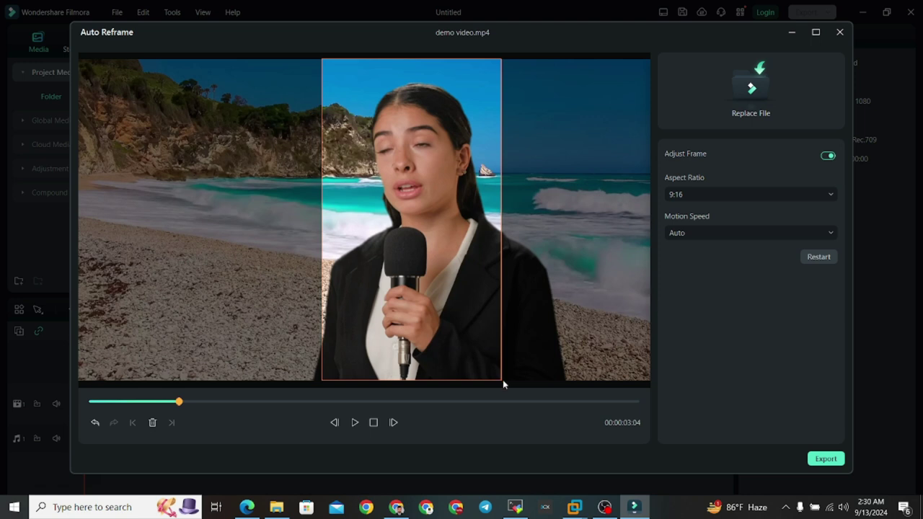
pyautogui.moveTo(457, 315); pyautogui.dragTo(449, 313)
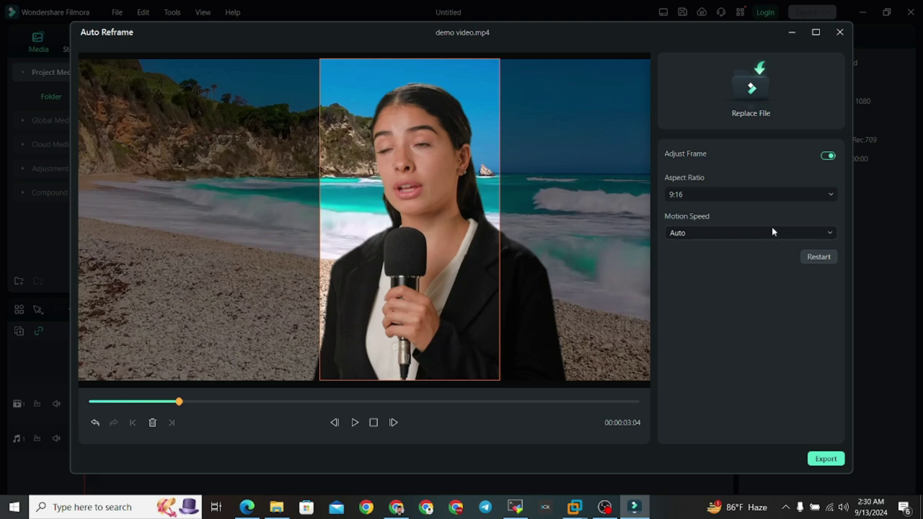
# Preview the vertical crop with Adjust Frame off, and with it back on reposition the crop frame over the reporter at 00:00:05:07
pyautogui.click(827, 157)
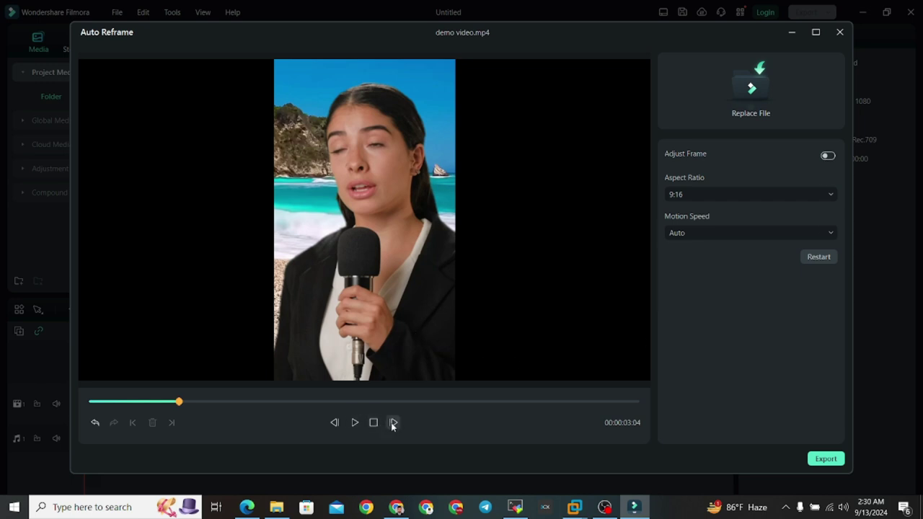
pyautogui.click(355, 423)
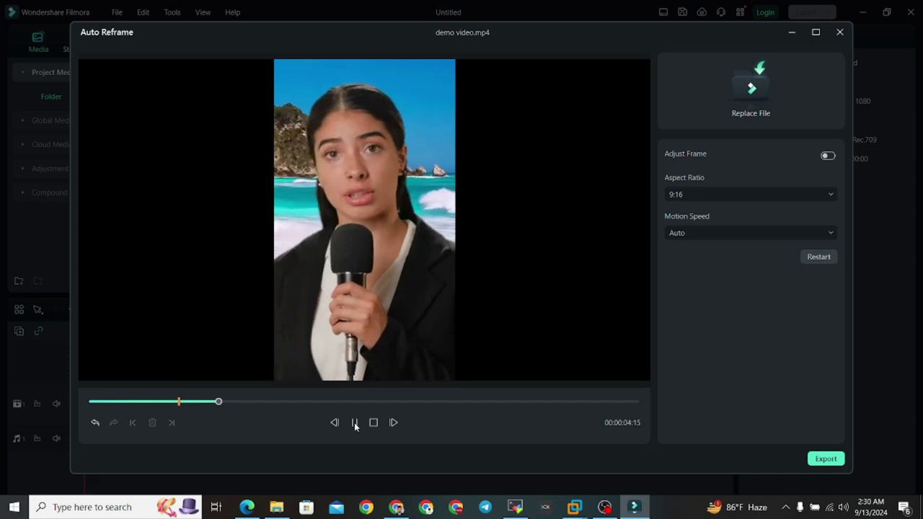
pyautogui.click(354, 422)
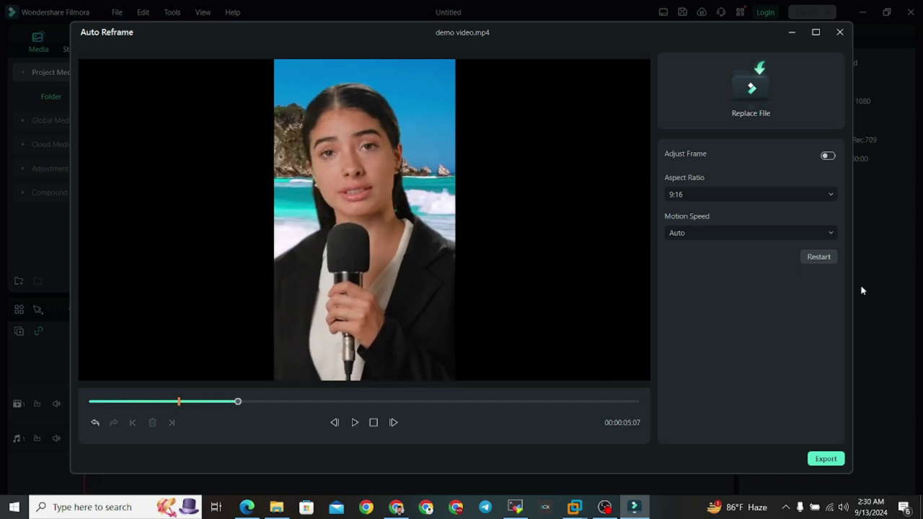
pyautogui.click(828, 156)
pyautogui.moveTo(486, 285); pyautogui.dragTo(457, 291)
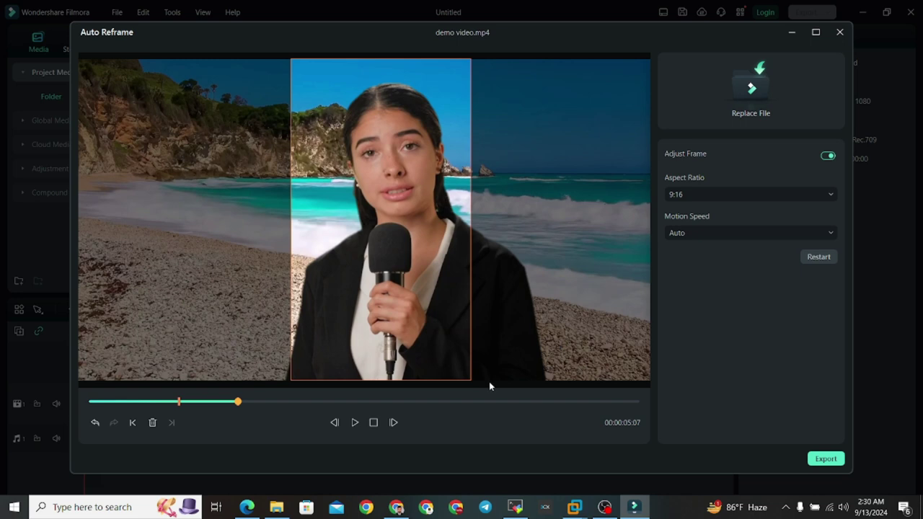
# Play the reframed video from the beginning to check how the crop frame follows the reporter
pyautogui.click(373, 423)
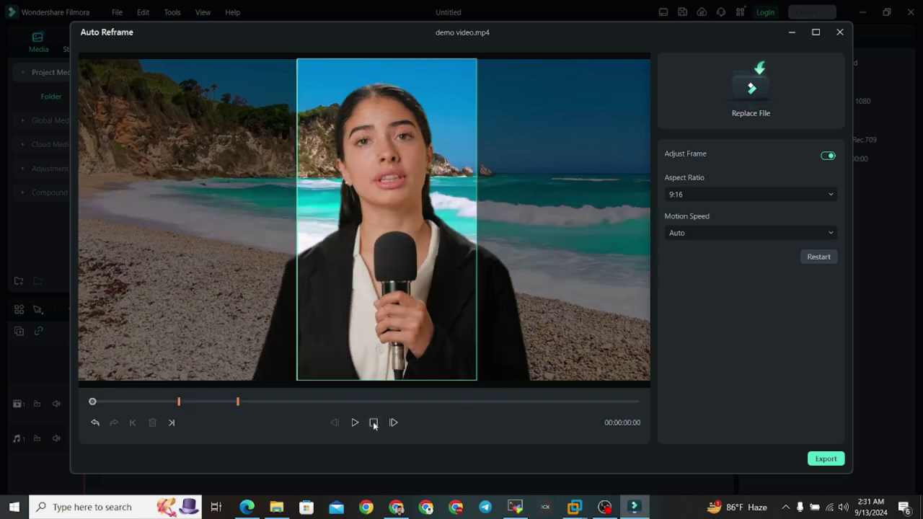
pyautogui.click(392, 423)
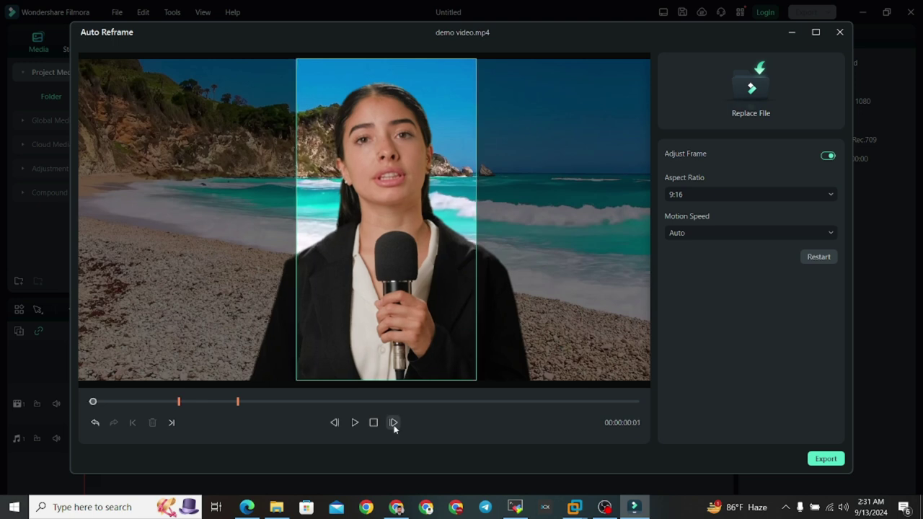
pyautogui.click(355, 423)
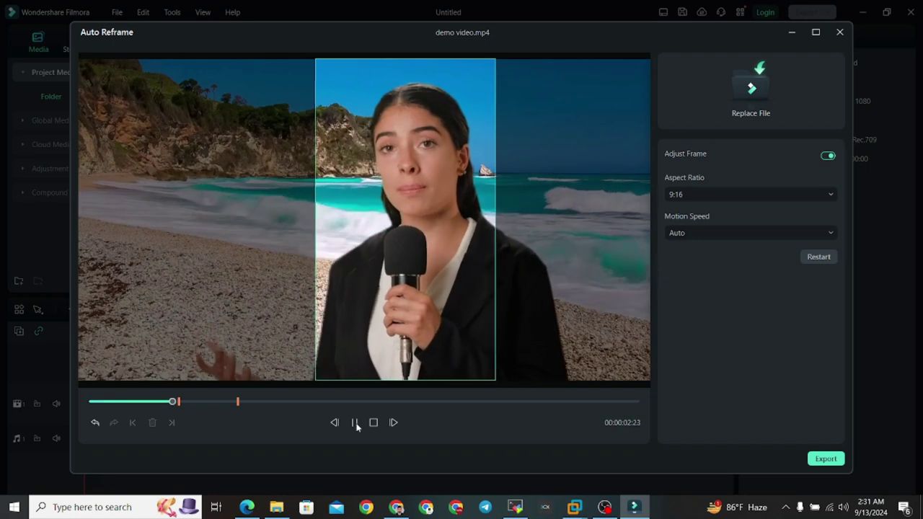
pyautogui.click(354, 423)
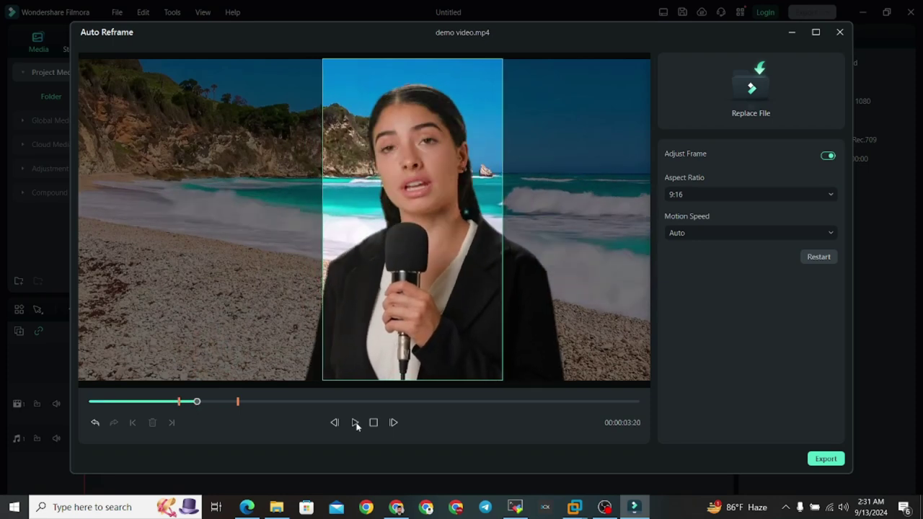
# Start exporting the reframed video to MP4 and browse to the Downloads folder as the save location
pyautogui.click(824, 459)
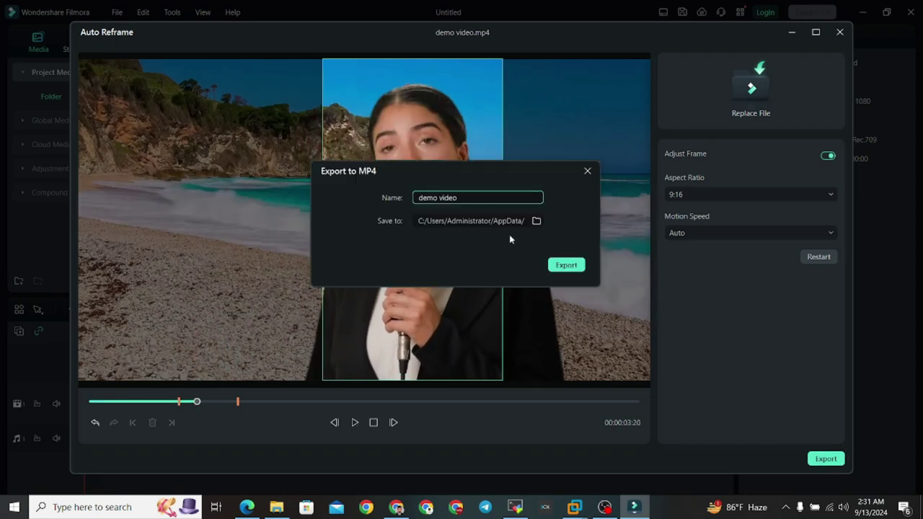
pyautogui.click(536, 220)
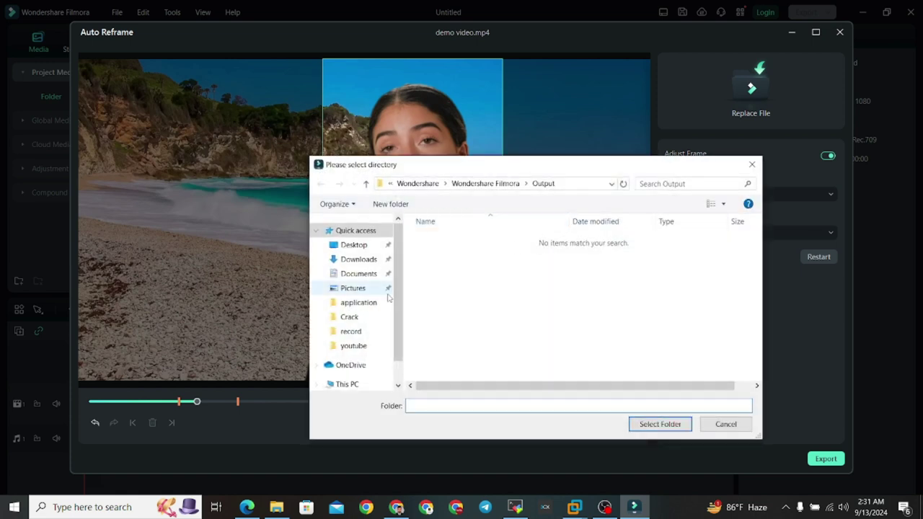
pyautogui.click(356, 260)
# Try to use "phon" as the save folder inside Downloads
pyautogui.click(465, 402)
pyautogui.moveTo(459, 406); pyautogui.dragTo(401, 402)
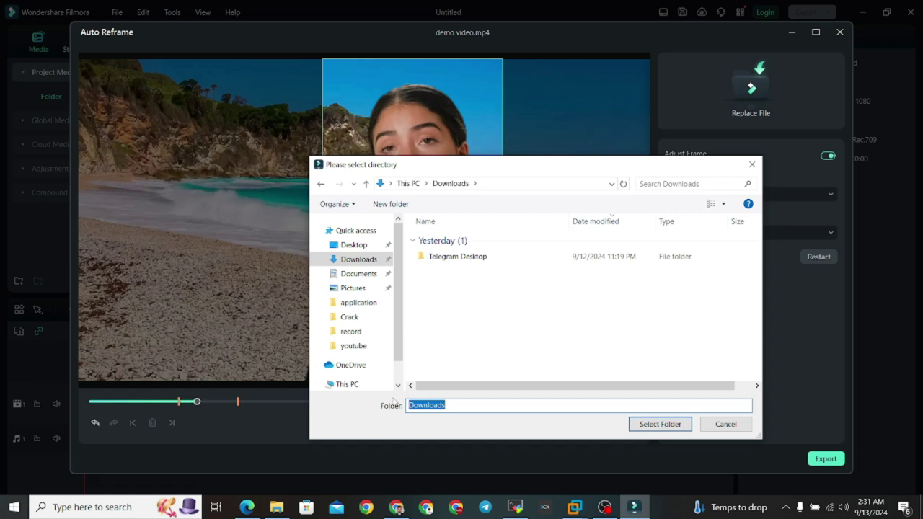
pyautogui.write('p')
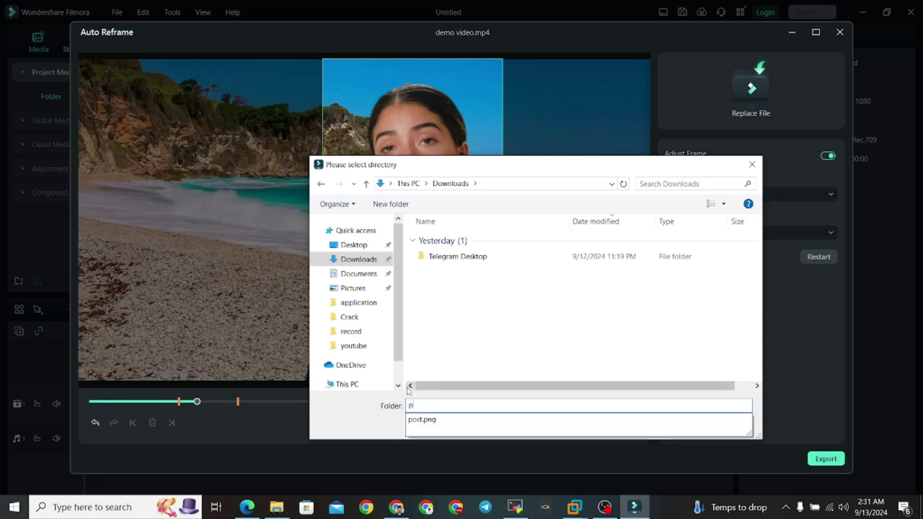
pyautogui.write('hon')
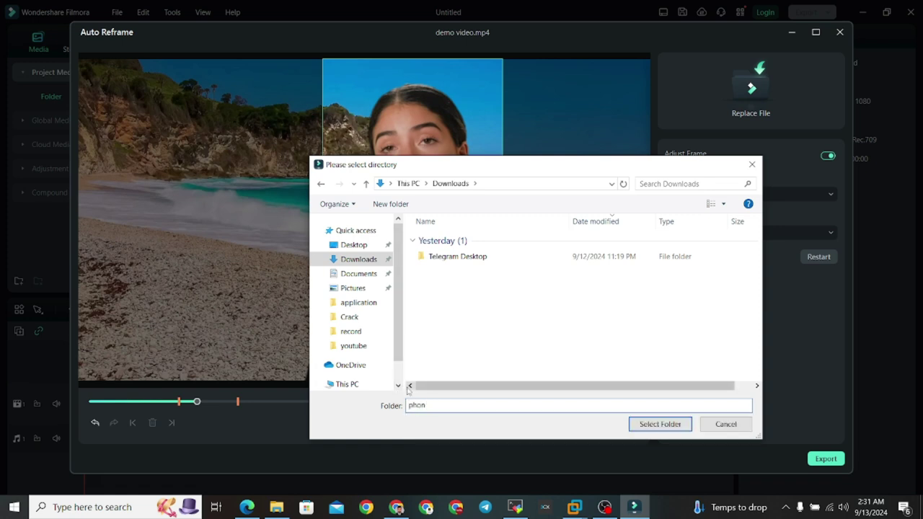
pyautogui.click(659, 424)
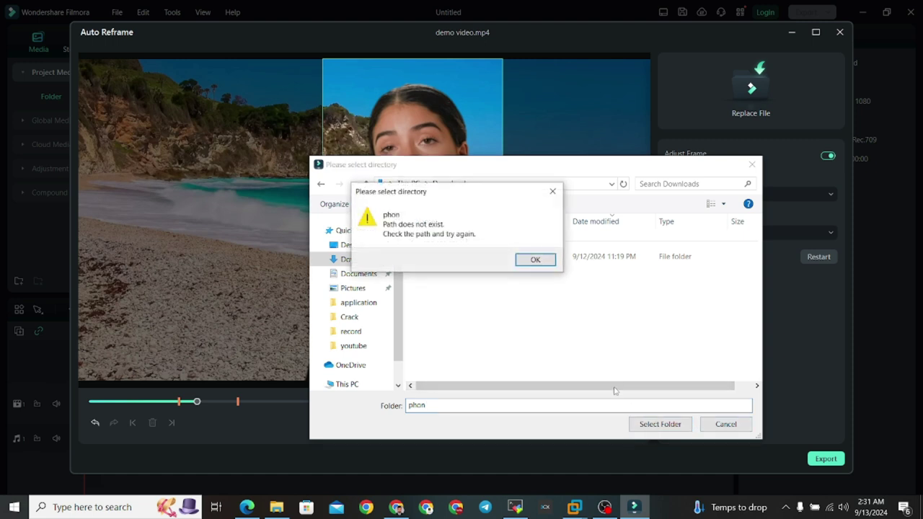
pyautogui.click(553, 191)
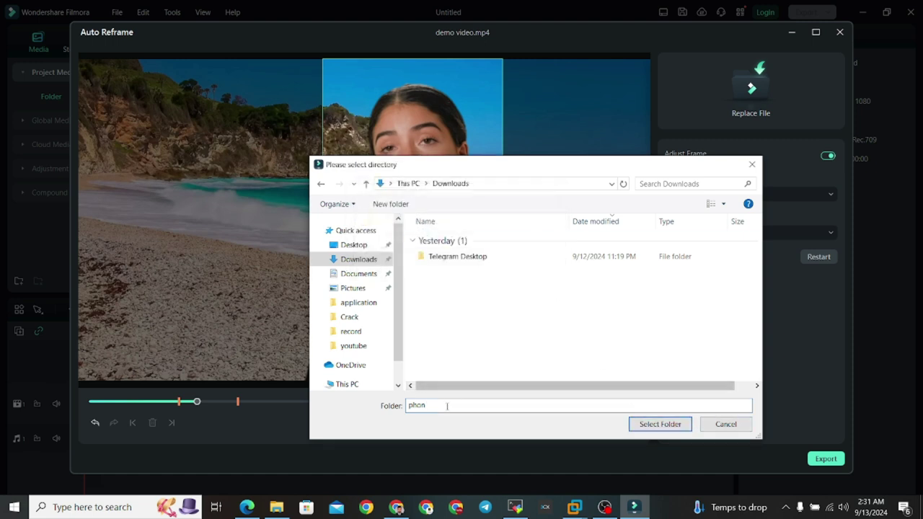
# Discard the entered folder name and choose the Downloads folder under This PC as the save location
pyautogui.press('BackSpace')
pyautogui.press('BackSpace')
pyautogui.press('BackSpace')
pyautogui.press('BackSpace')
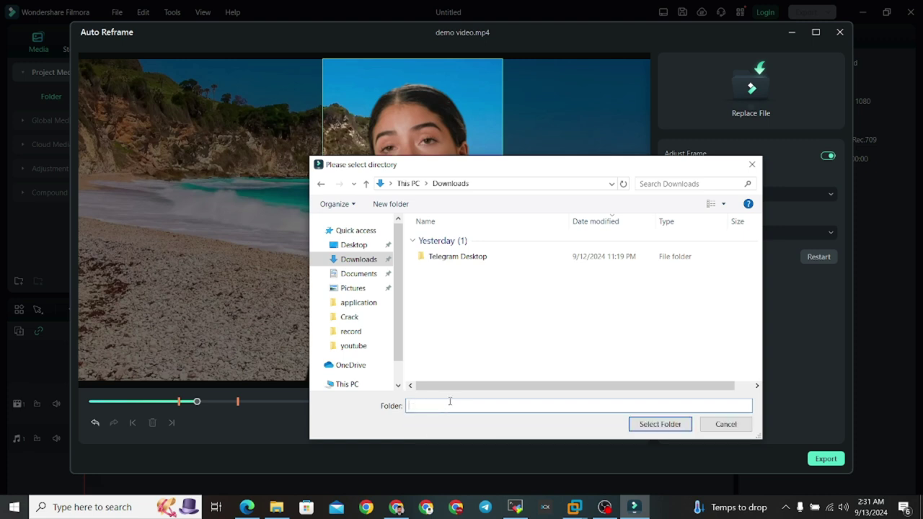
pyautogui.write('bbbbbbbbbbbbbb')
pyautogui.click(367, 184)
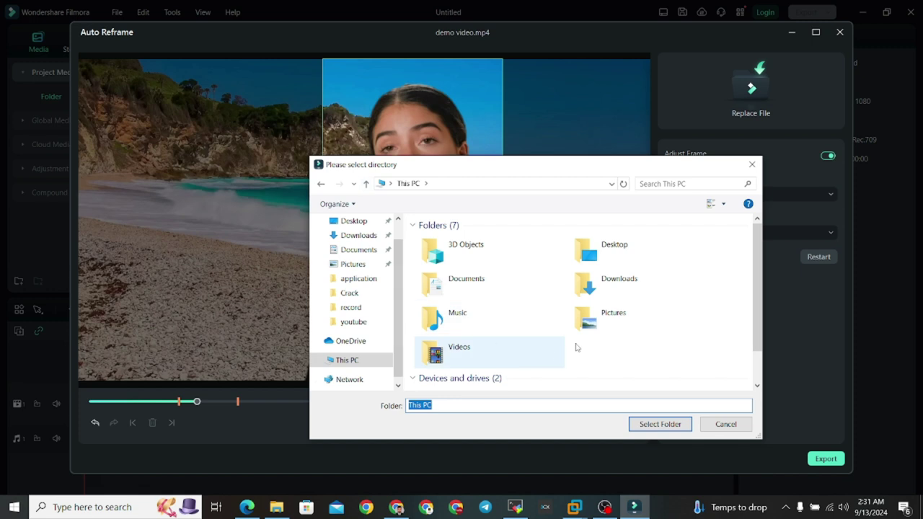
pyautogui.click(618, 281)
pyautogui.click(653, 425)
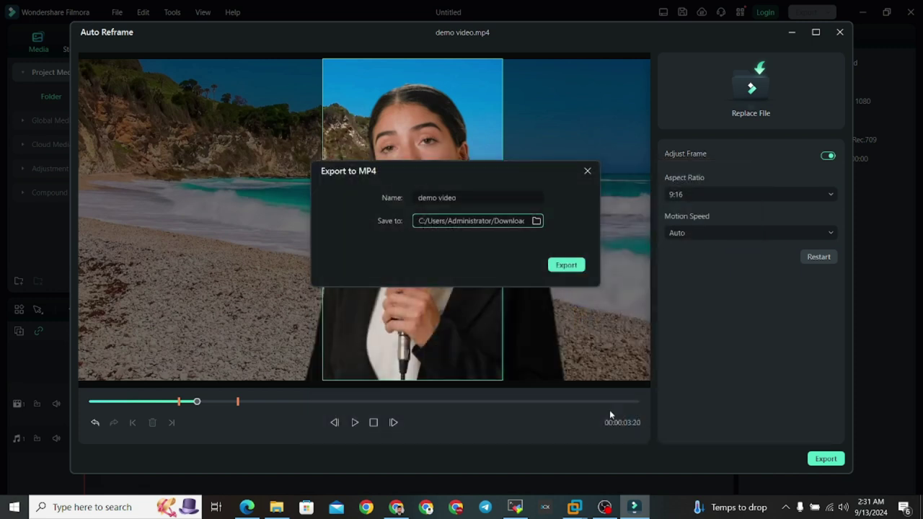
# Name the reframed video "demo video222" and export it to MP4
pyautogui.click(478, 199)
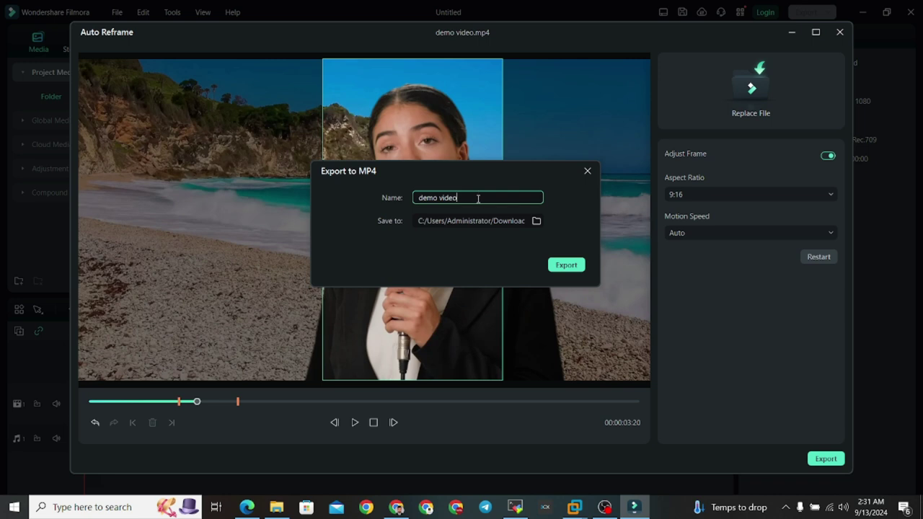
pyautogui.click(572, 268)
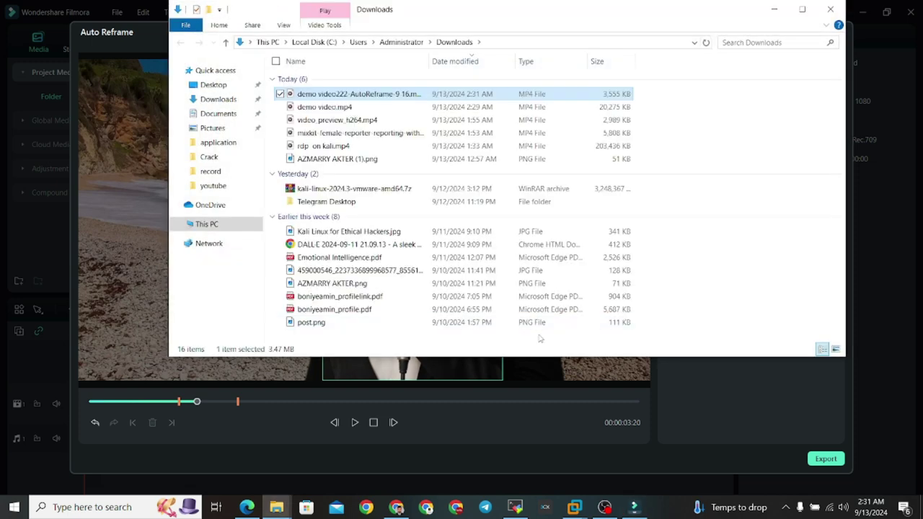
# Play the exported file "demo video222-AutoReframe-9 16" from Downloads in Media Player to check the vertical framing
pyautogui.doubleClick(378, 95)
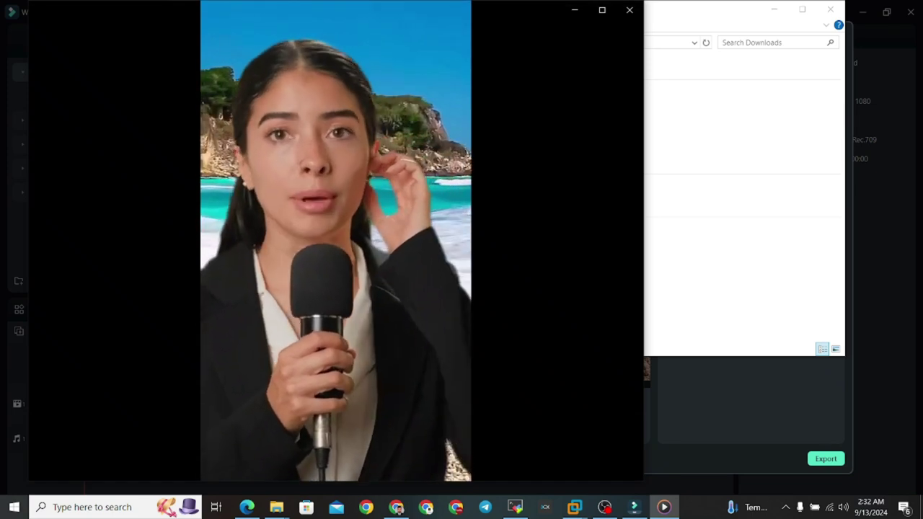
pyautogui.moveTo(434, 110)
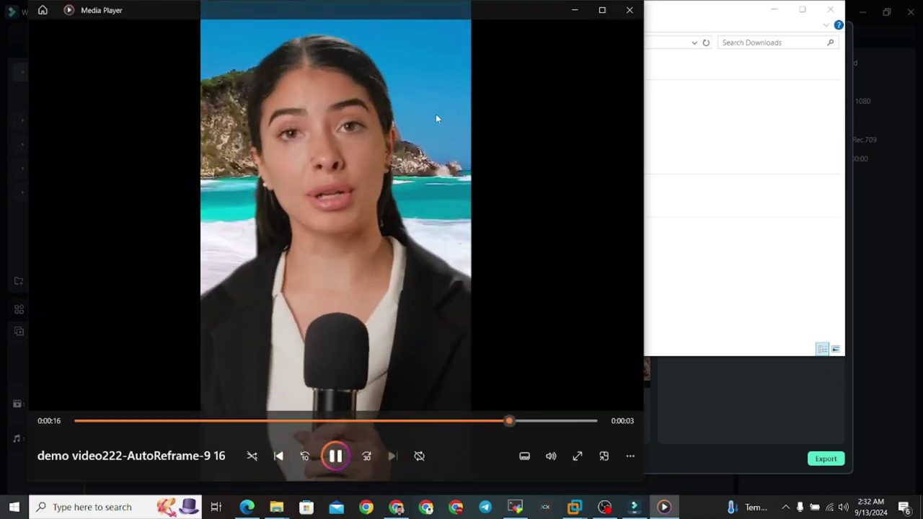